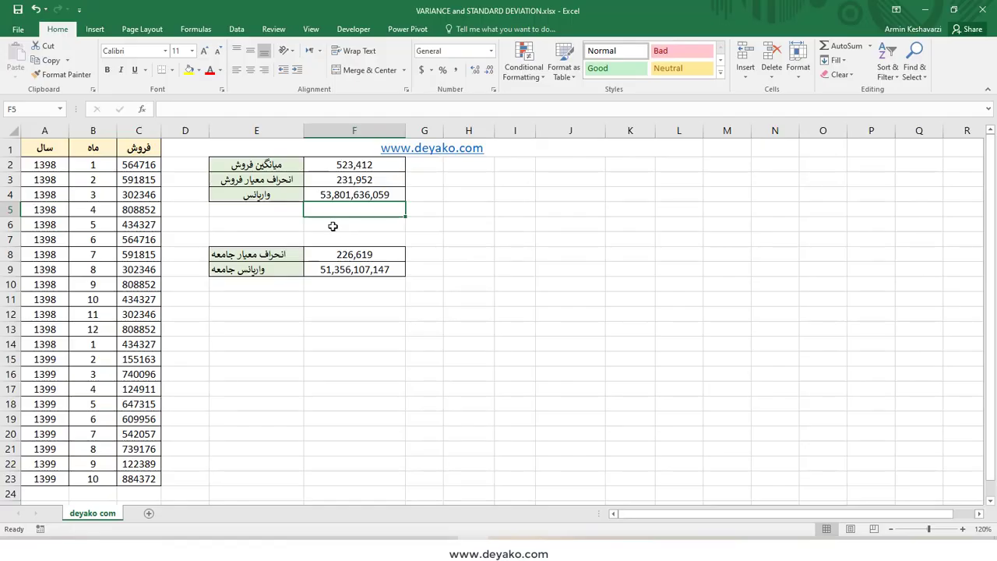
{"action": "left_click_drag", "start_coordinate": [275, 180], "coordinate": [276, 209]}
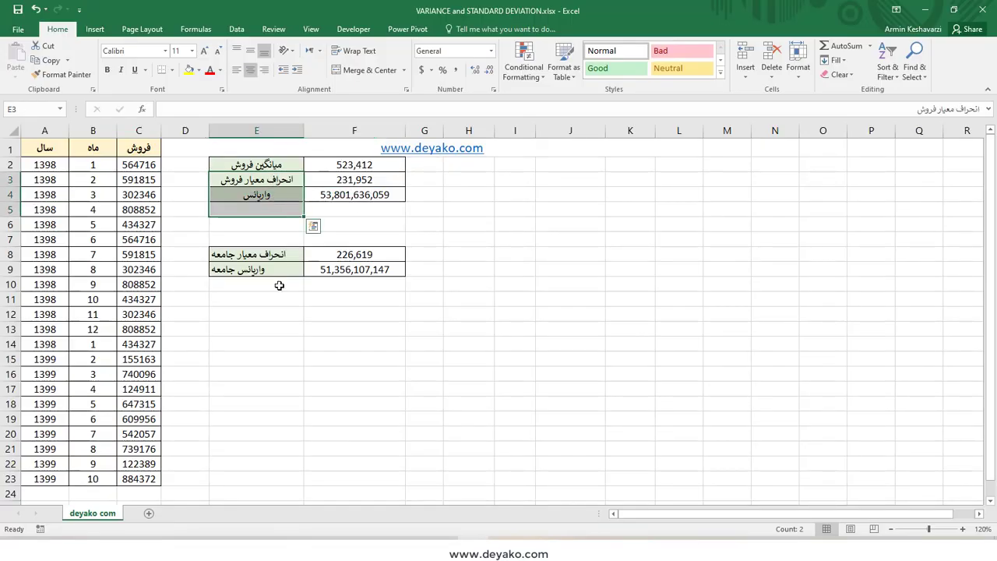
{"action": "left_click_drag", "start_coordinate": [260, 164], "coordinate": [355, 164]}
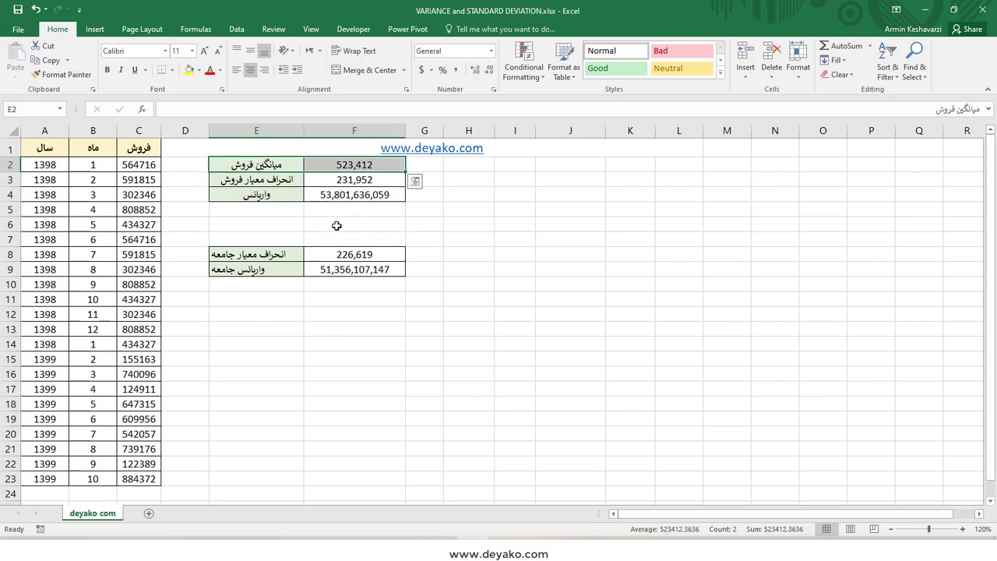
{"action": "double_click", "coordinate": [277, 165]}
{"action": "double_click", "coordinate": [272, 166]}
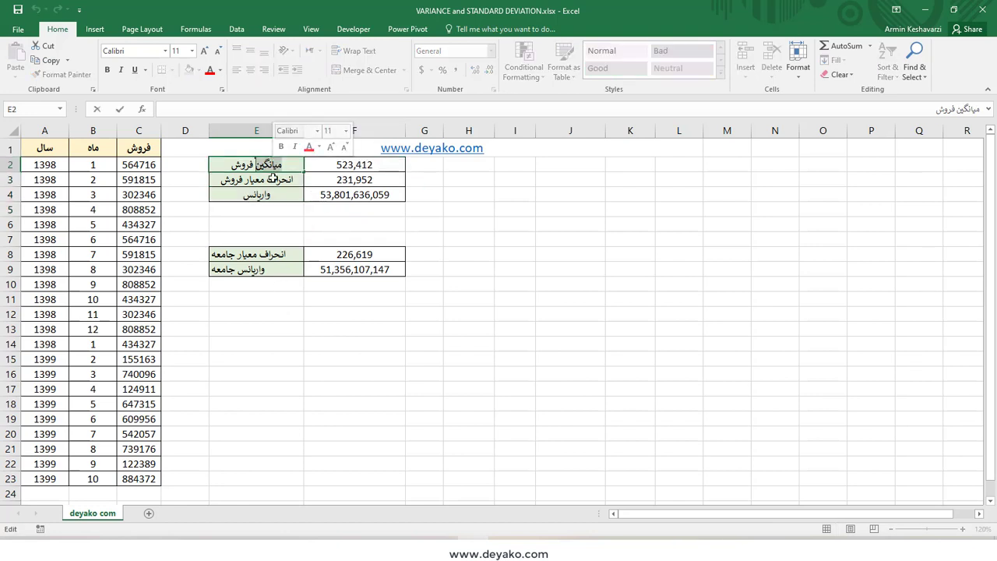
{"action": "left_click", "coordinate": [274, 178]}
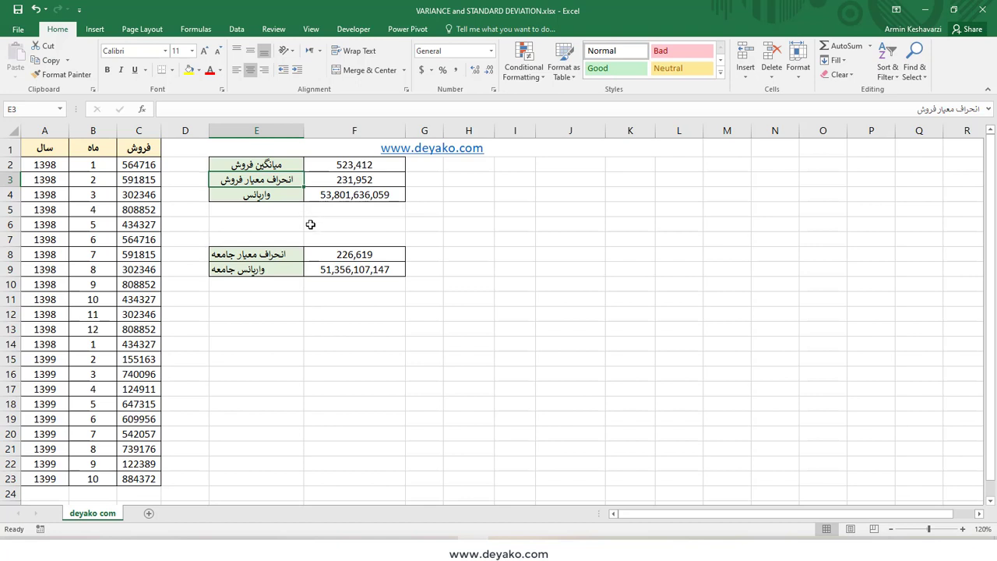
{"action": "left_click", "coordinate": [145, 164]}
{"action": "left_click_drag", "start_coordinate": [144, 228], "coordinate": [152, 478]}
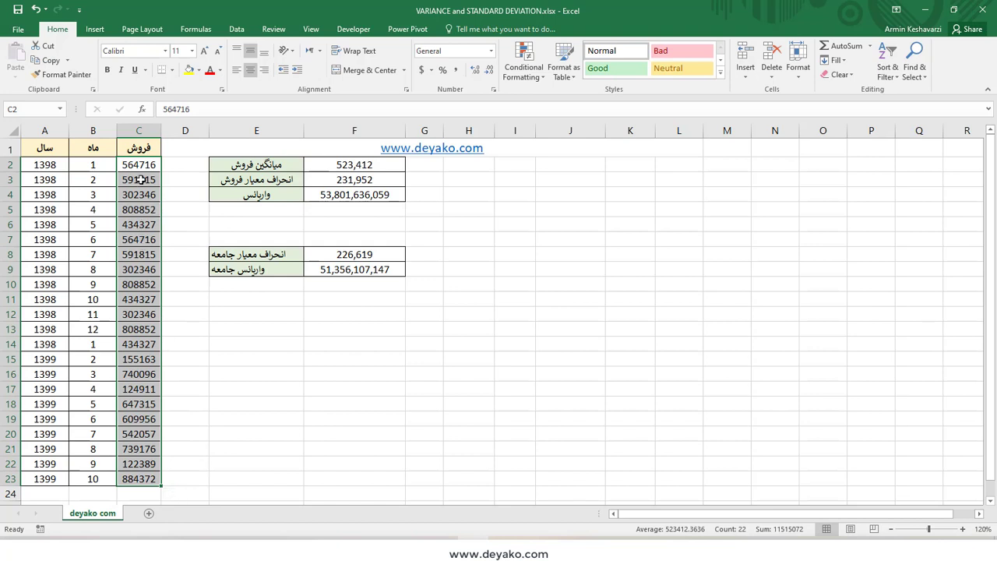
{"action": "left_click", "coordinate": [362, 164]}
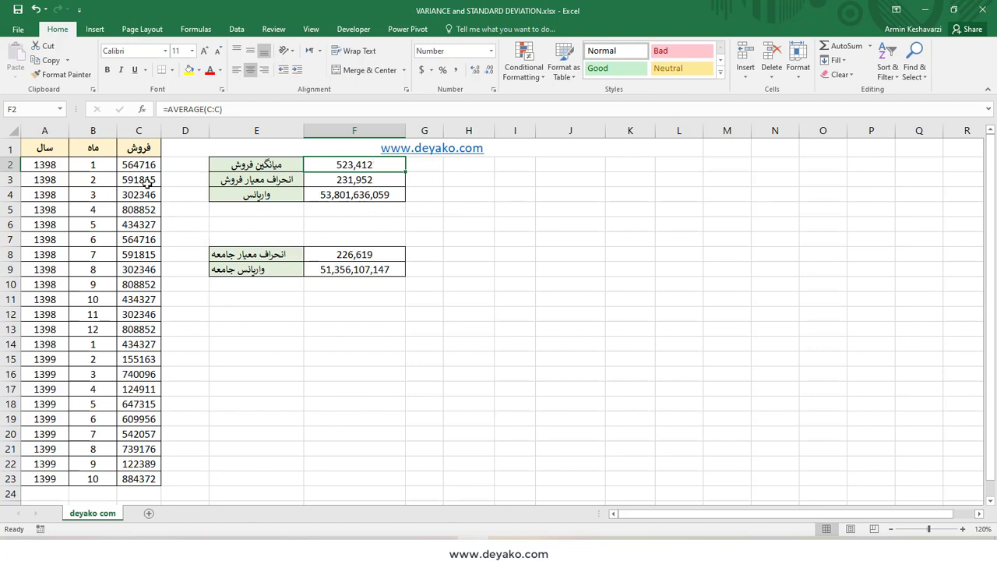
{"action": "left_click_drag", "start_coordinate": [138, 176], "coordinate": [115, 175]}
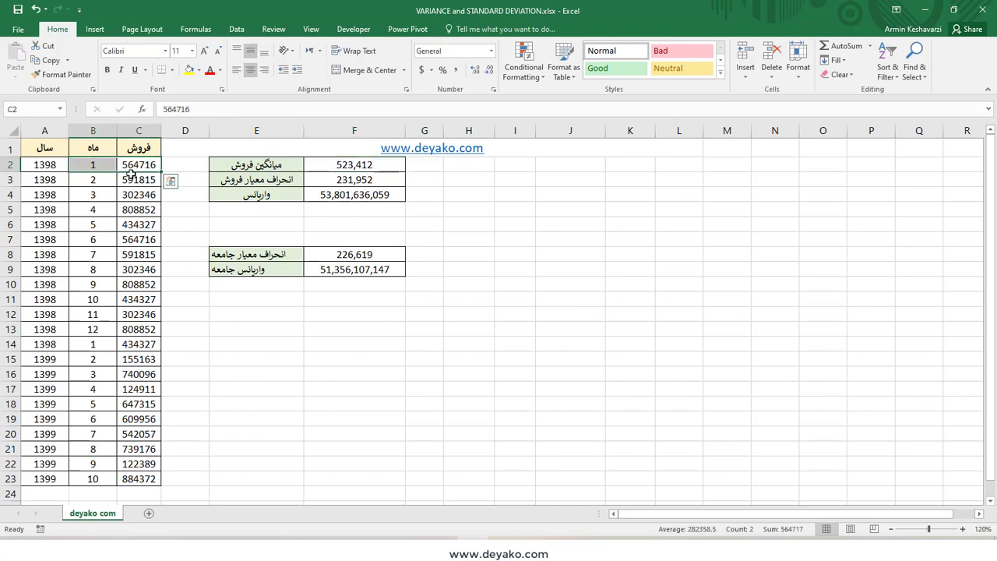
{"action": "left_click", "coordinate": [322, 165]}
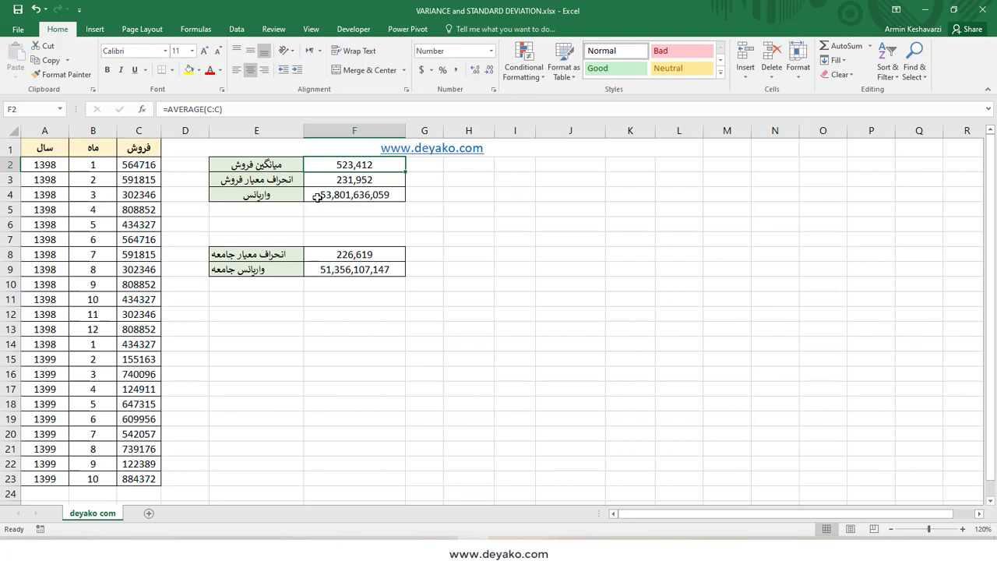
{"action": "left_click_drag", "start_coordinate": [154, 164], "coordinate": [139, 477]}
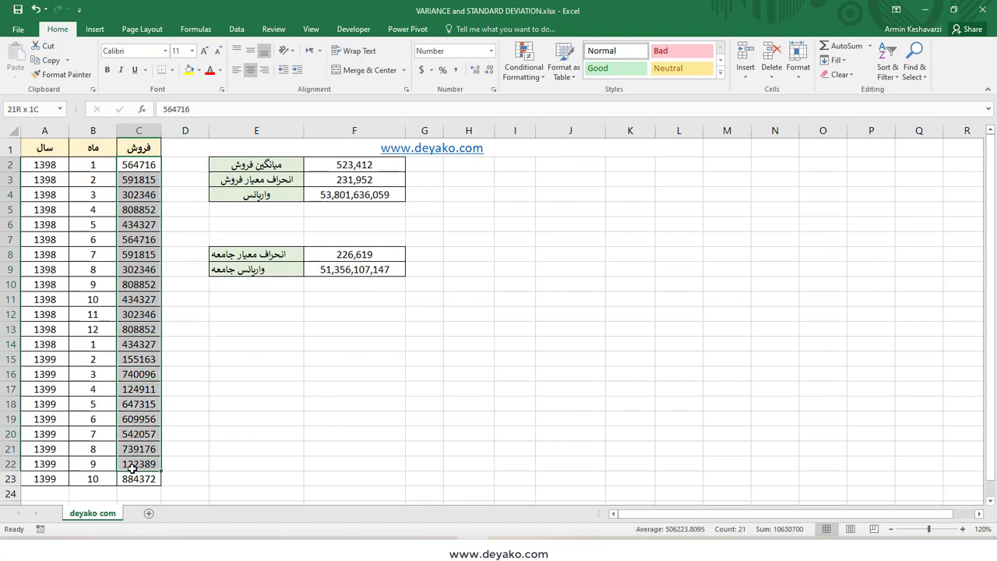
{"action": "left_click", "coordinate": [348, 169]}
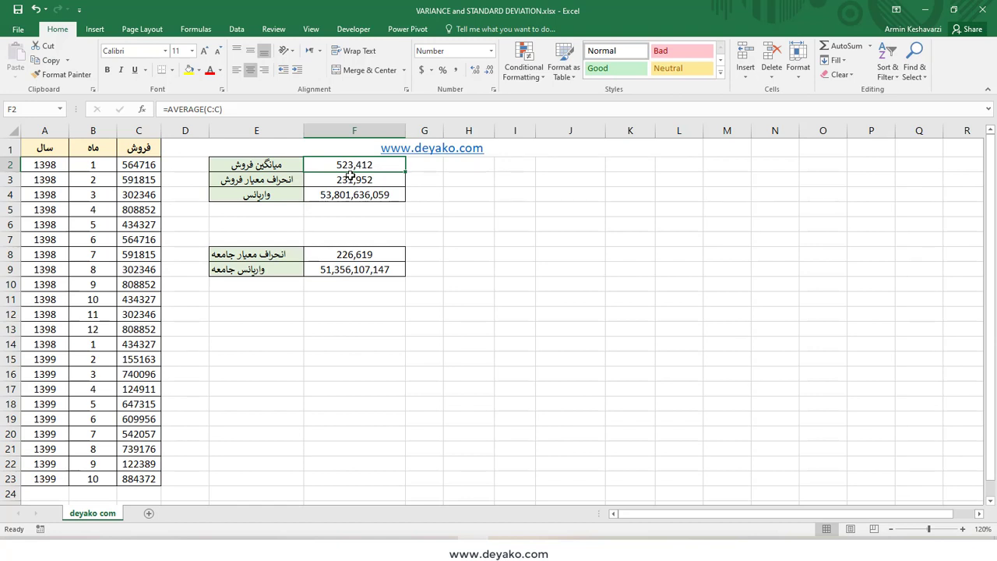
{"action": "left_click_drag", "start_coordinate": [139, 164], "coordinate": [138, 463]}
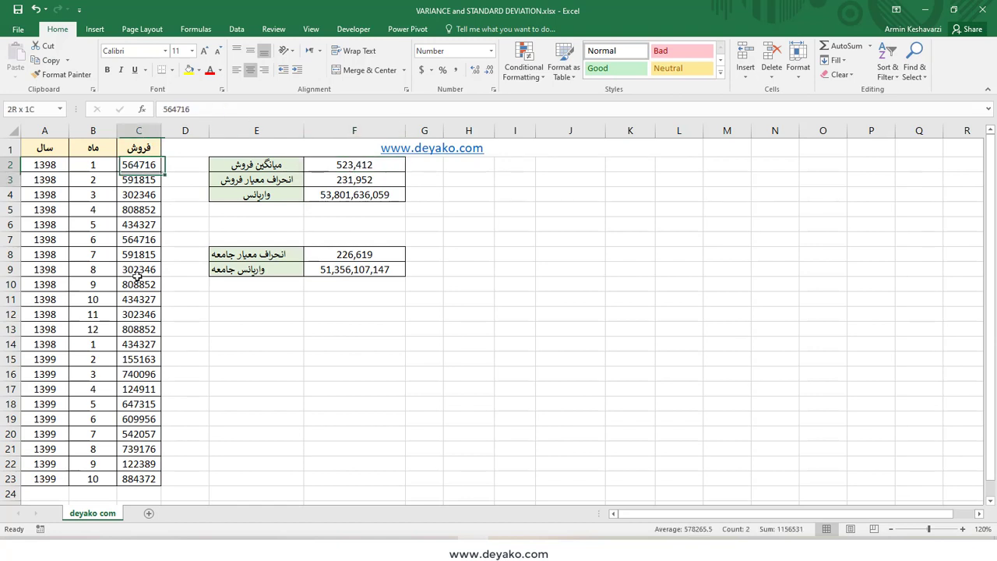
{"action": "left_click", "coordinate": [297, 183]}
{"action": "left_click", "coordinate": [311, 180]}
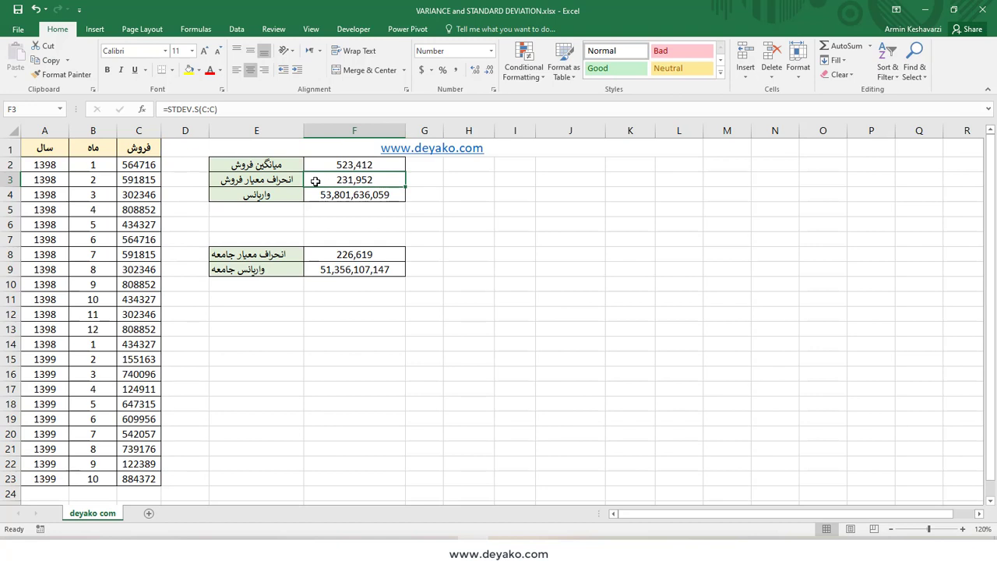
{"action": "left_click_drag", "start_coordinate": [317, 181], "coordinate": [284, 181]}
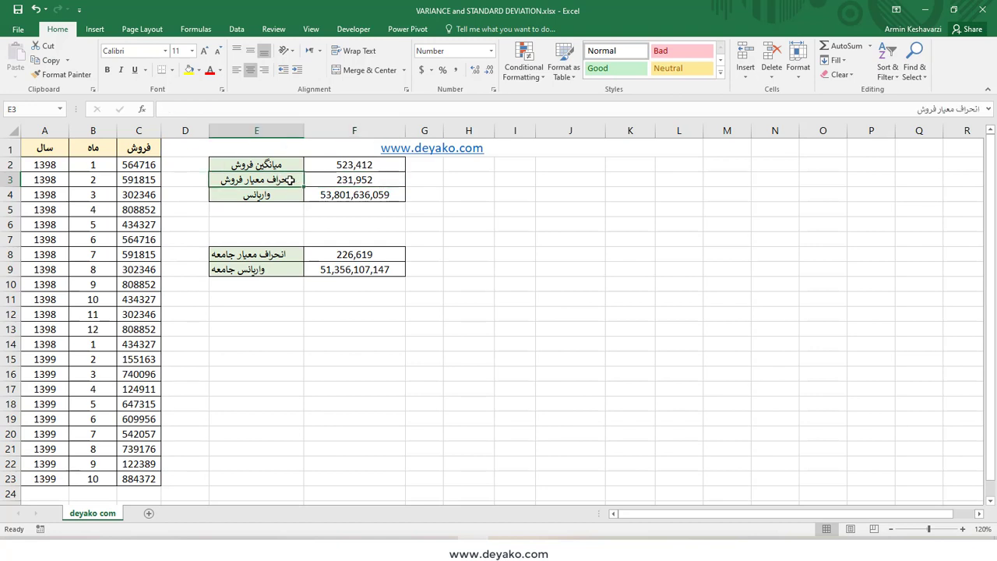
{"action": "left_click", "coordinate": [315, 181]}
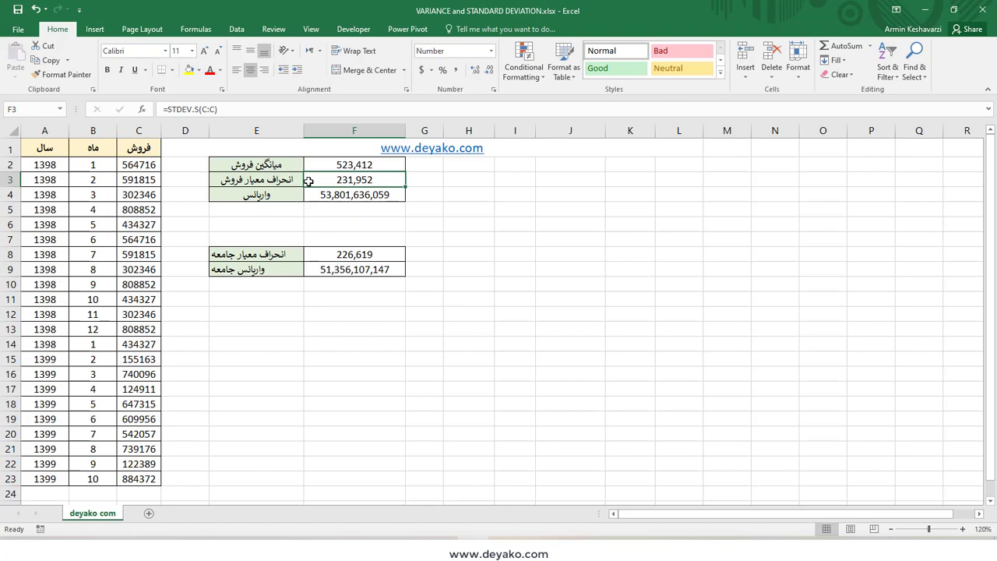
{"action": "left_click", "coordinate": [289, 165]}
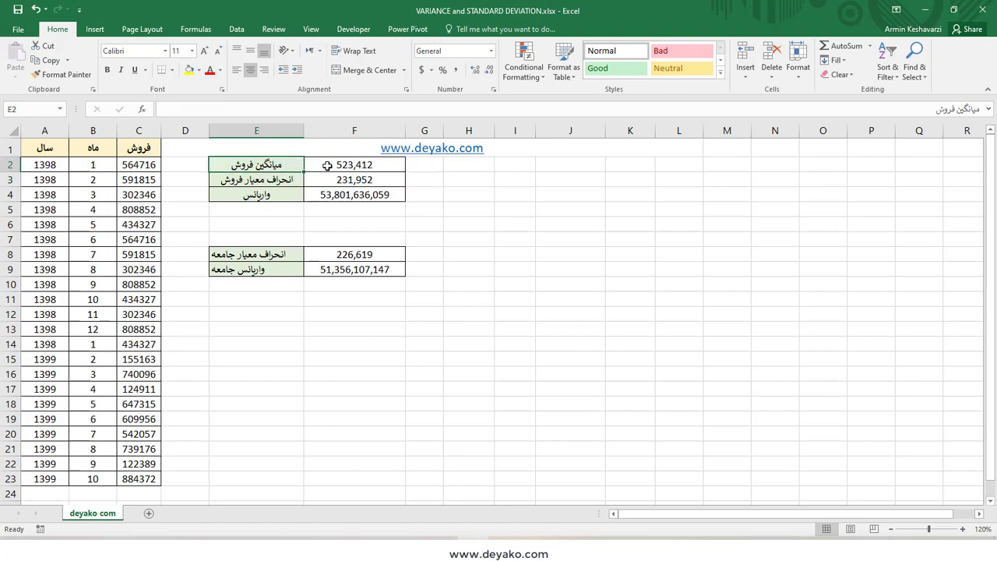
{"action": "left_click", "coordinate": [329, 165]}
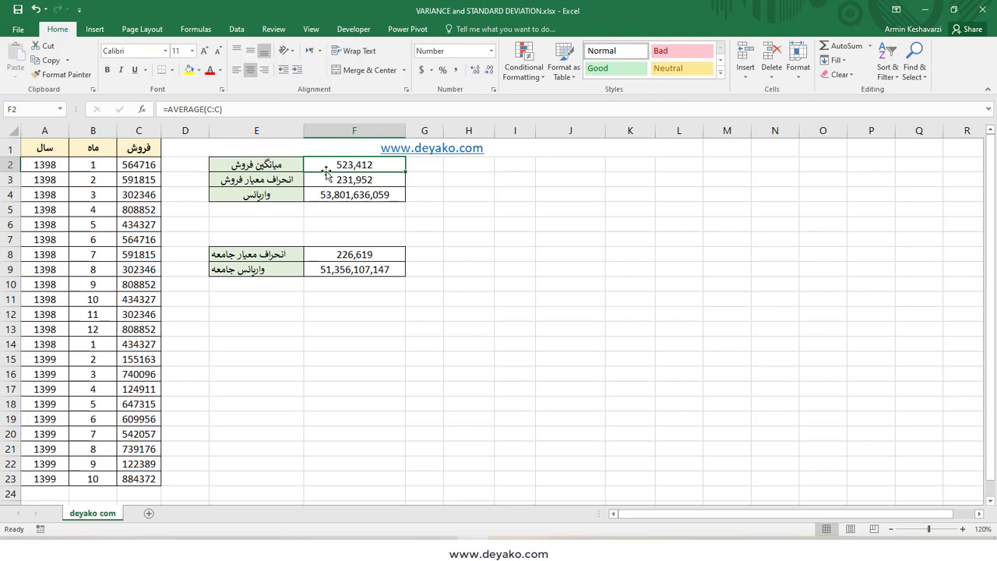
{"action": "left_click", "coordinate": [330, 181]}
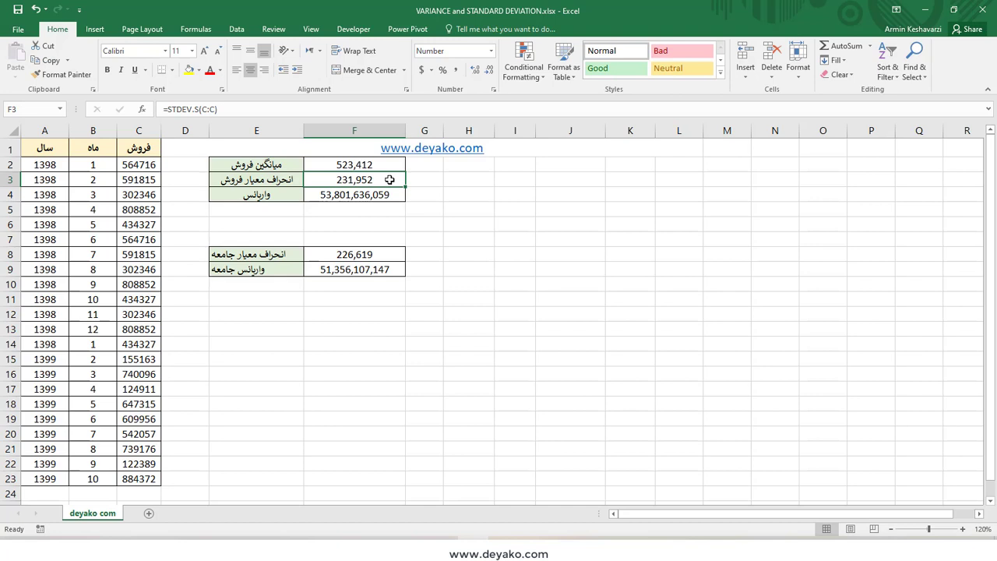
{"action": "left_click", "coordinate": [372, 165]}
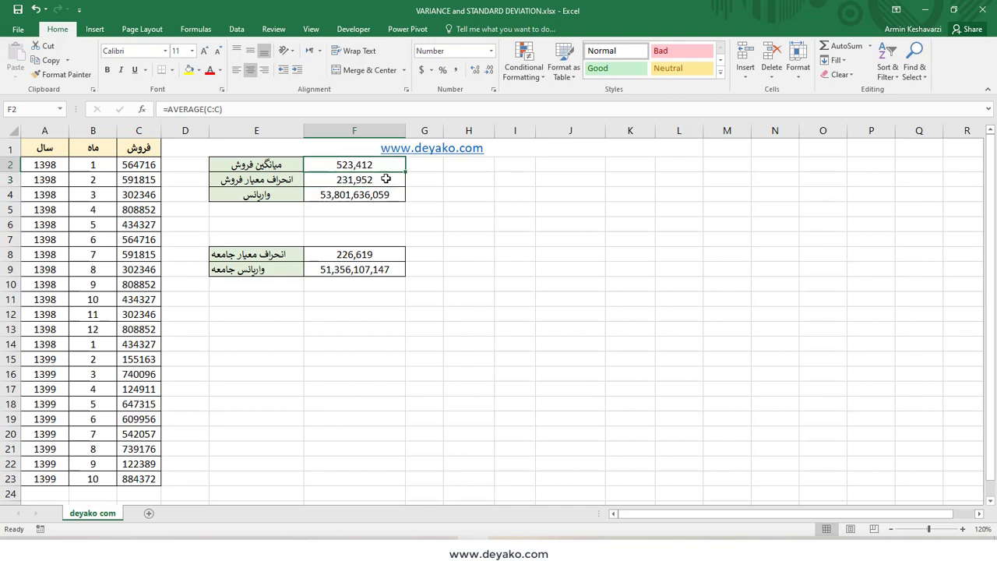
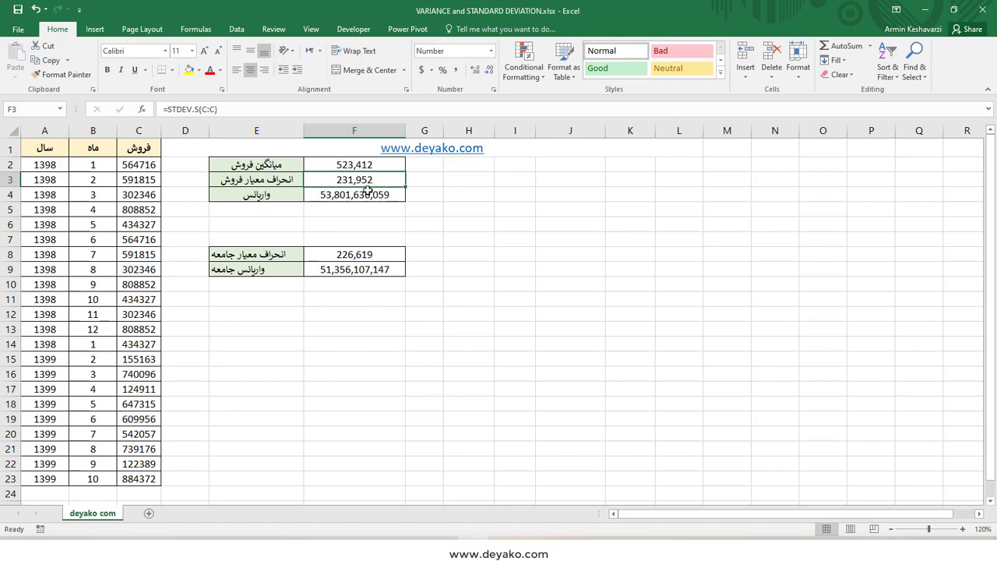
- Format C5 with Comma Style and no decimals so it reads 808,852, autofitting column C
{"action": "left_click", "coordinate": [363, 166]}
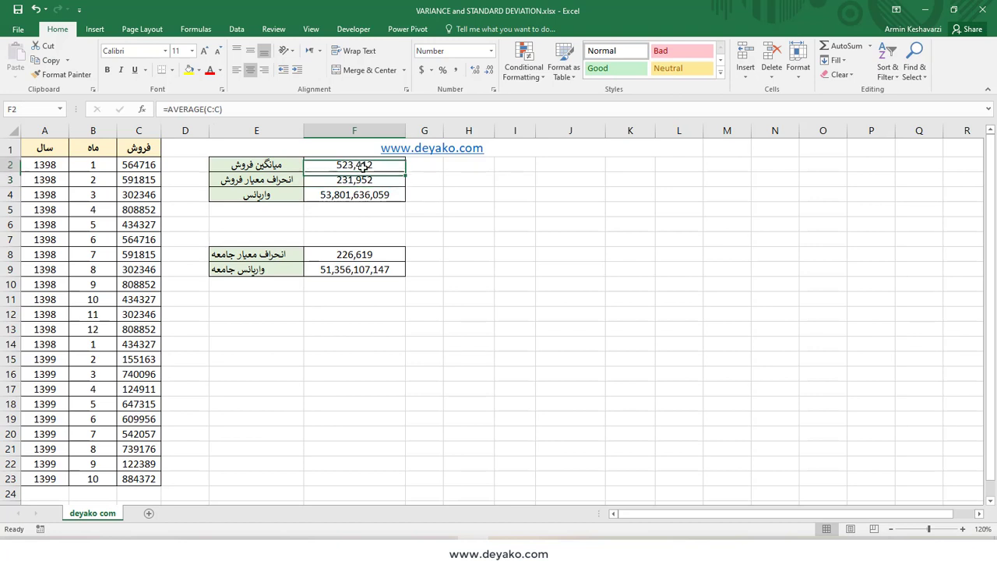
{"action": "left_click", "coordinate": [359, 182]}
{"action": "left_click", "coordinate": [129, 208]}
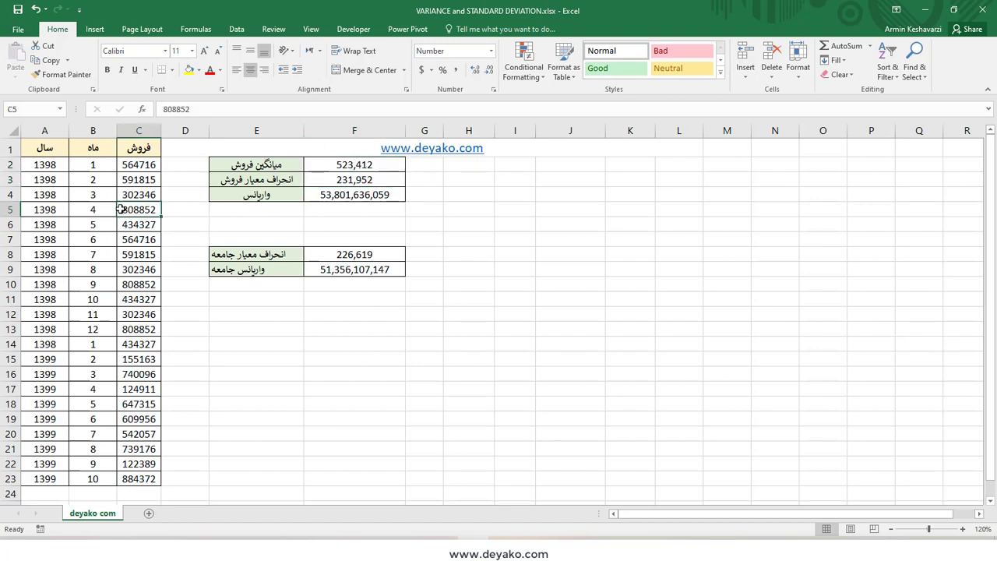
{"action": "left_click", "coordinate": [456, 69]}
{"action": "left_click", "coordinate": [490, 72]}
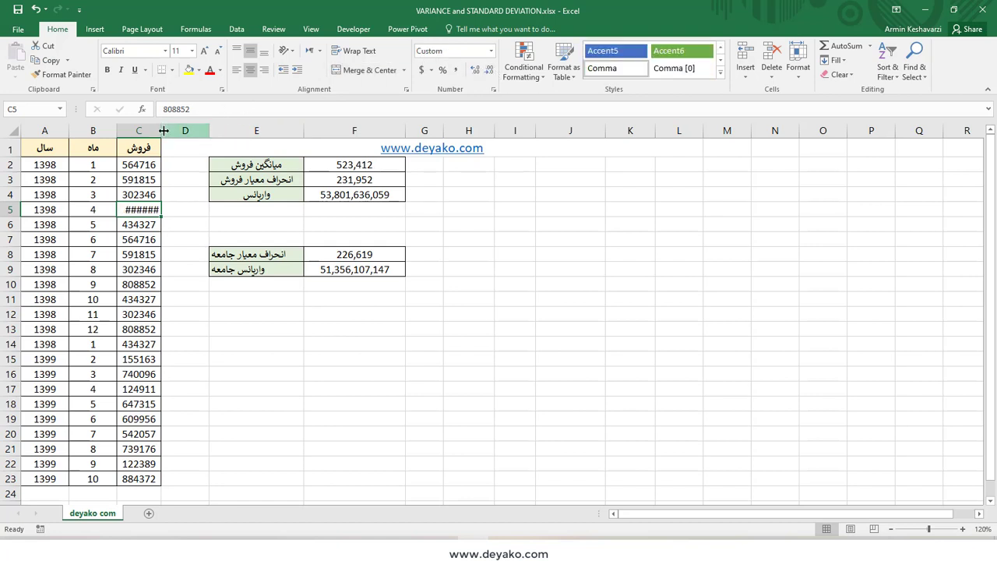
{"action": "double_click", "coordinate": [161, 130]}
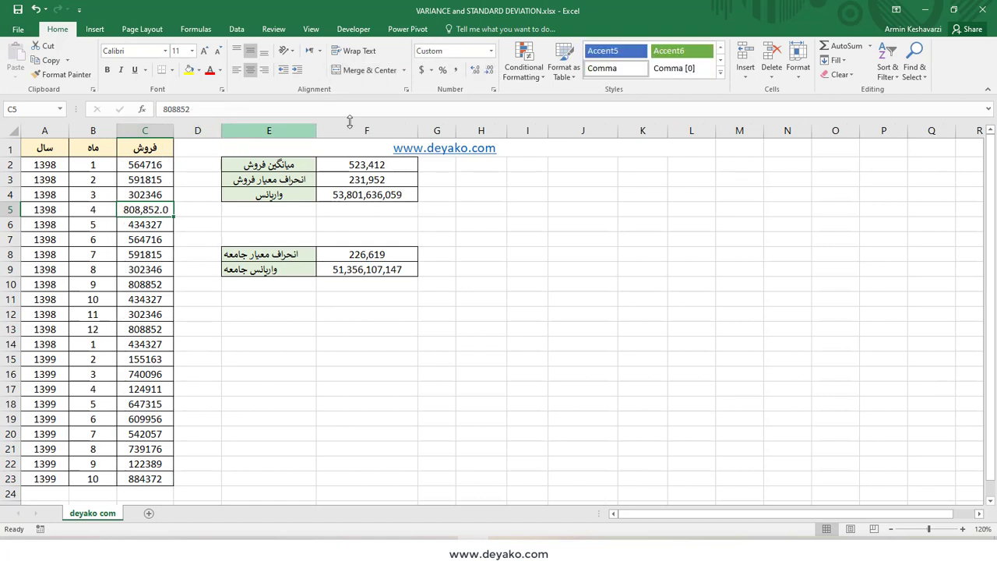
{"action": "left_click", "coordinate": [489, 70]}
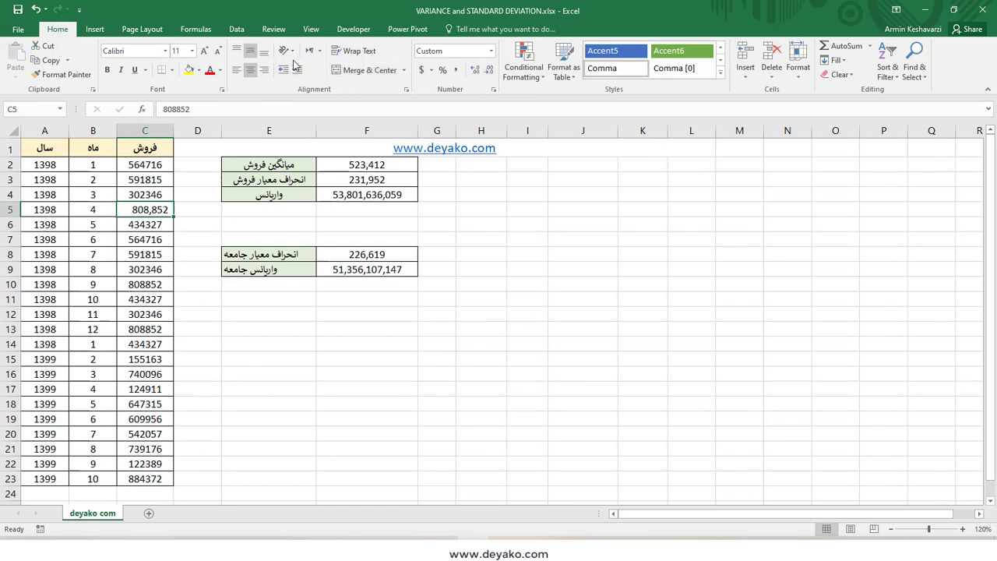
{"action": "left_click", "coordinate": [250, 51]}
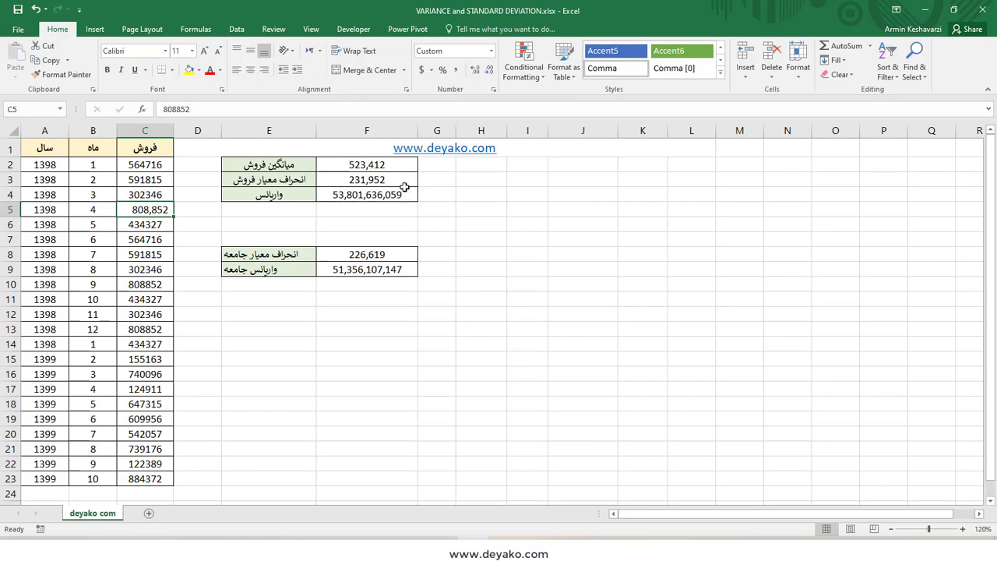
{"action": "left_click", "coordinate": [136, 390]}
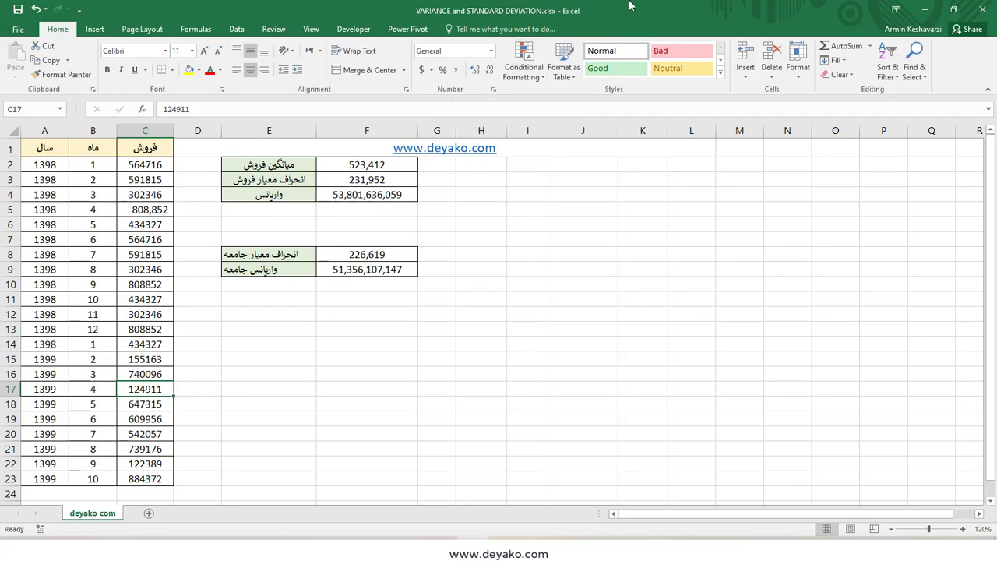
- Copy the mean from F2 and paste it into J3 as a plain value
{"action": "left_click", "coordinate": [580, 166]}
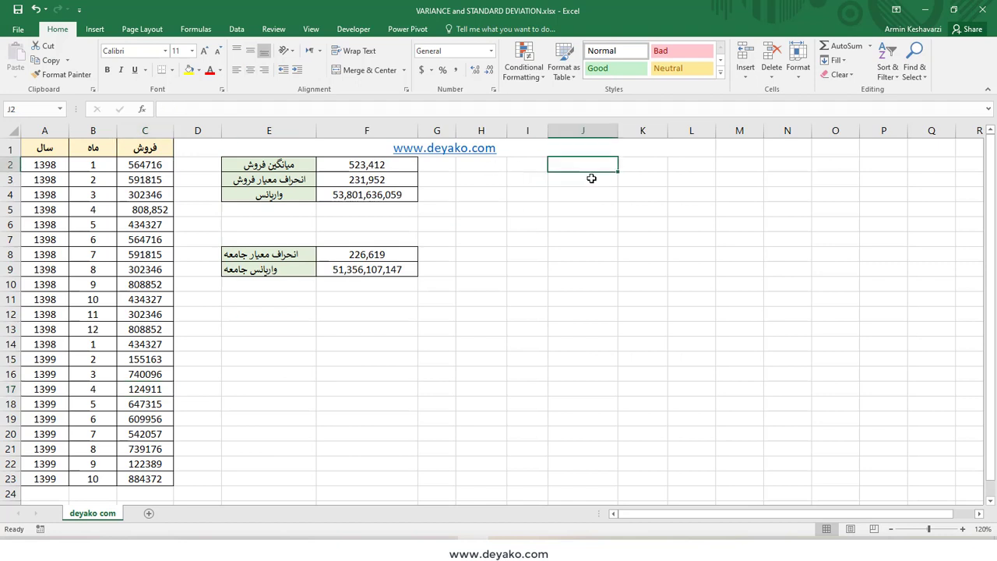
{"action": "left_click", "coordinate": [403, 163]}
{"action": "key", "text": "ctrl+c"}
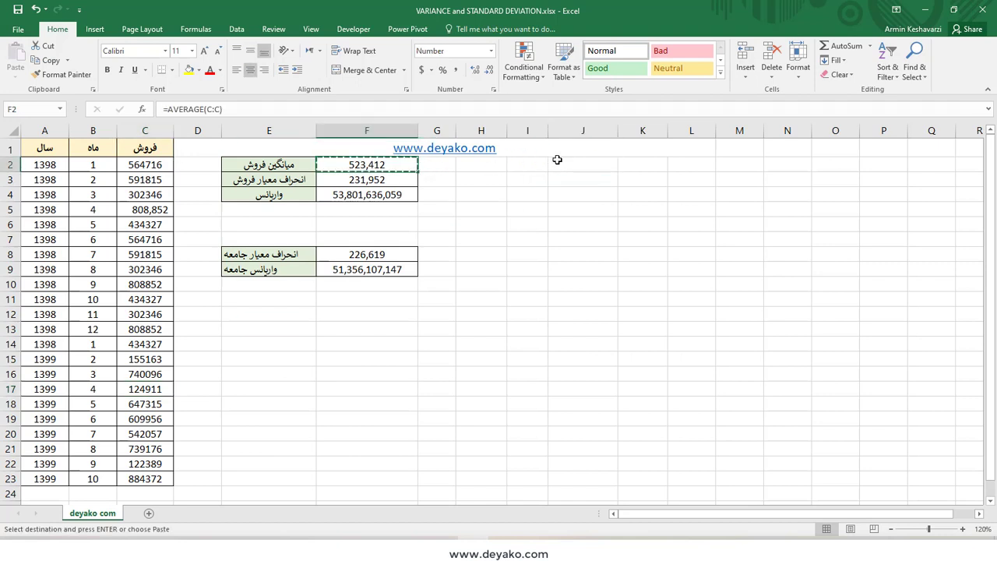
{"action": "left_click", "coordinate": [581, 165]}
{"action": "left_click", "coordinate": [576, 182]}
{"action": "key", "text": "ctrl+v"}
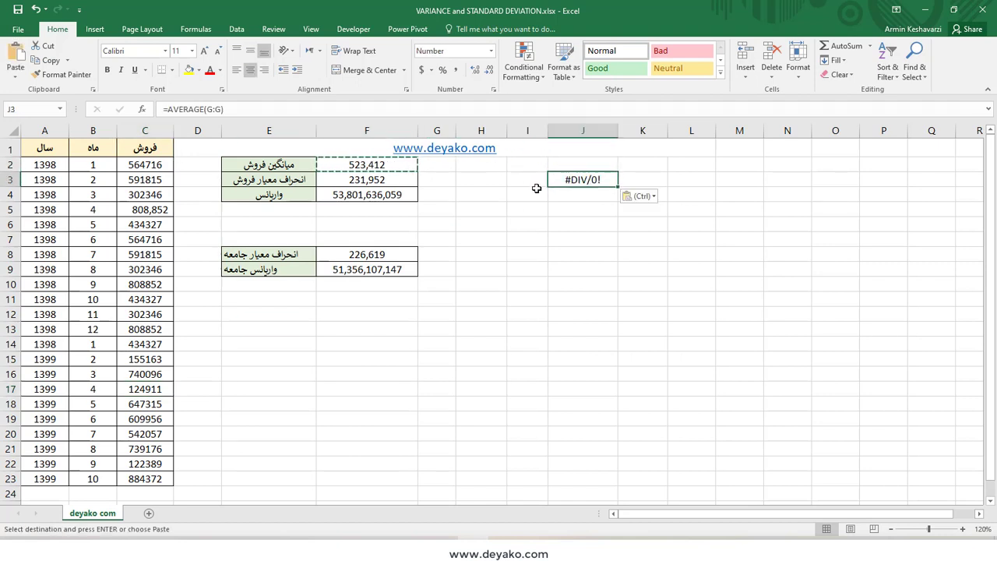
{"action": "left_click", "coordinate": [650, 204]}
{"action": "left_click", "coordinate": [649, 197]}
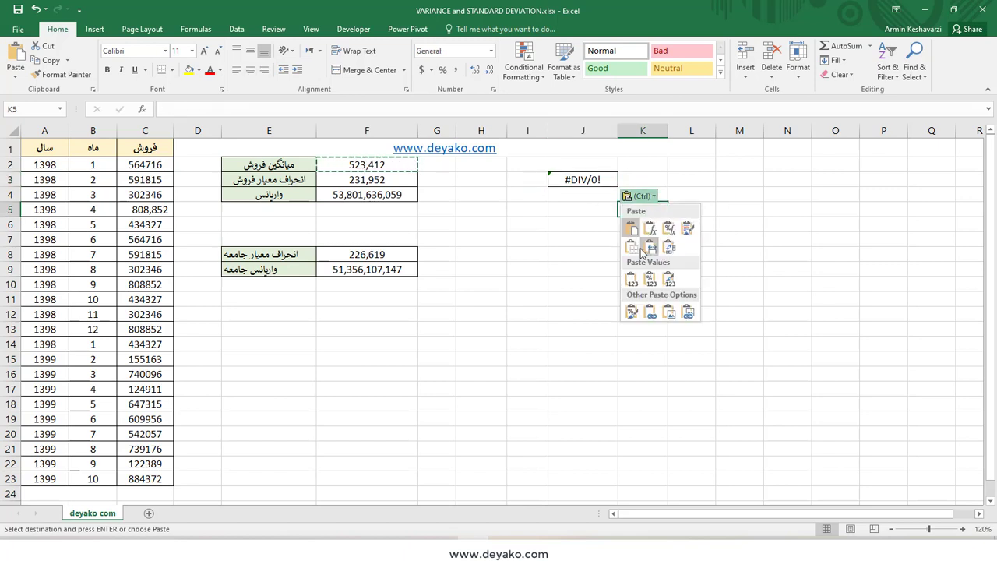
{"action": "left_click", "coordinate": [630, 280]}
- Enter the lower-bound formula =J3-2*F3 in I3, fixing a formula error
{"action": "key", "text": "Left"}
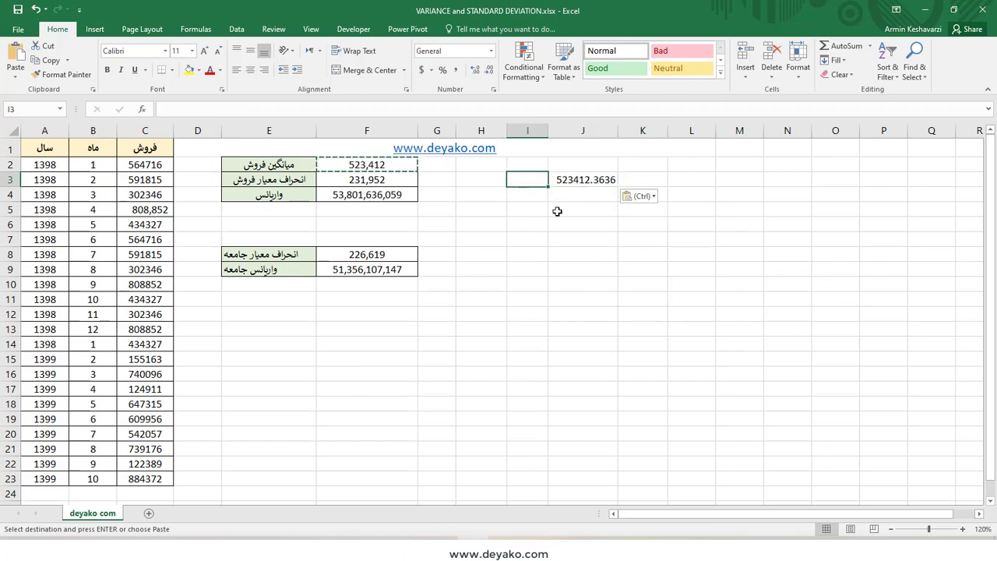
{"action": "type", "text": "="}
{"action": "left_click", "coordinate": [565, 180]}
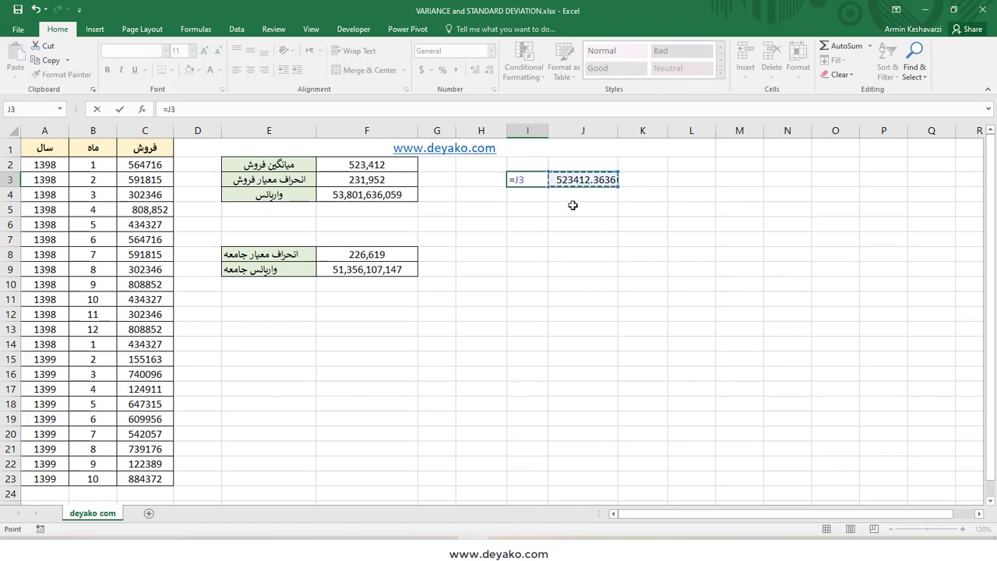
{"action": "left_click", "coordinate": [216, 109]}
{"action": "type", "text": "2*"}
{"action": "key", "text": "Return"}
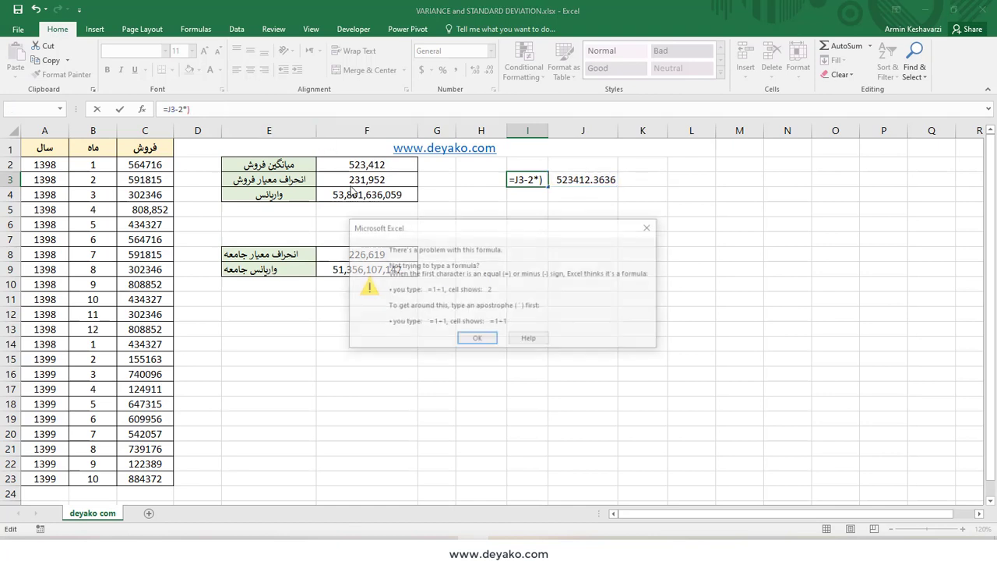
{"action": "left_click", "coordinate": [477, 340]}
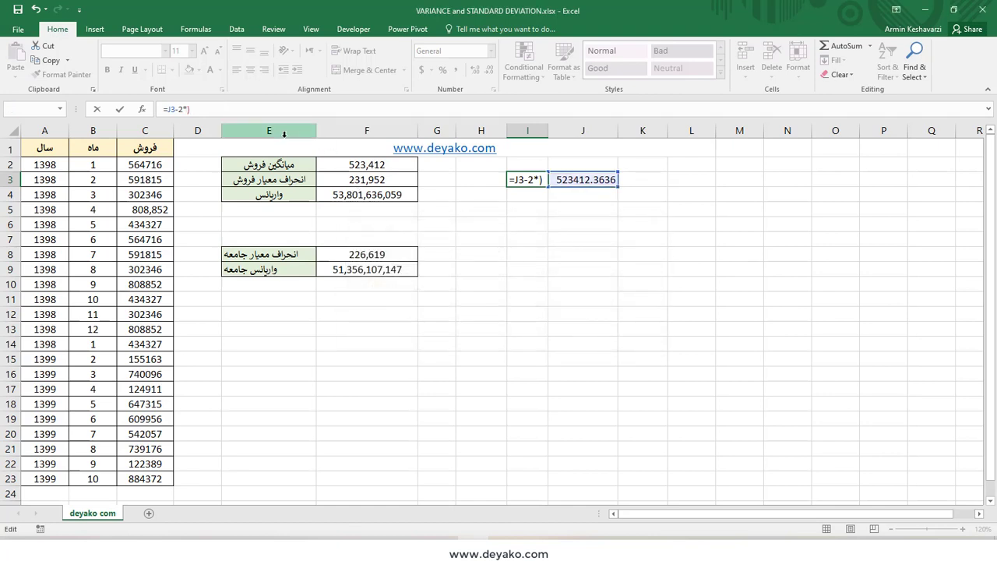
{"action": "key", "text": "BackSpace"}
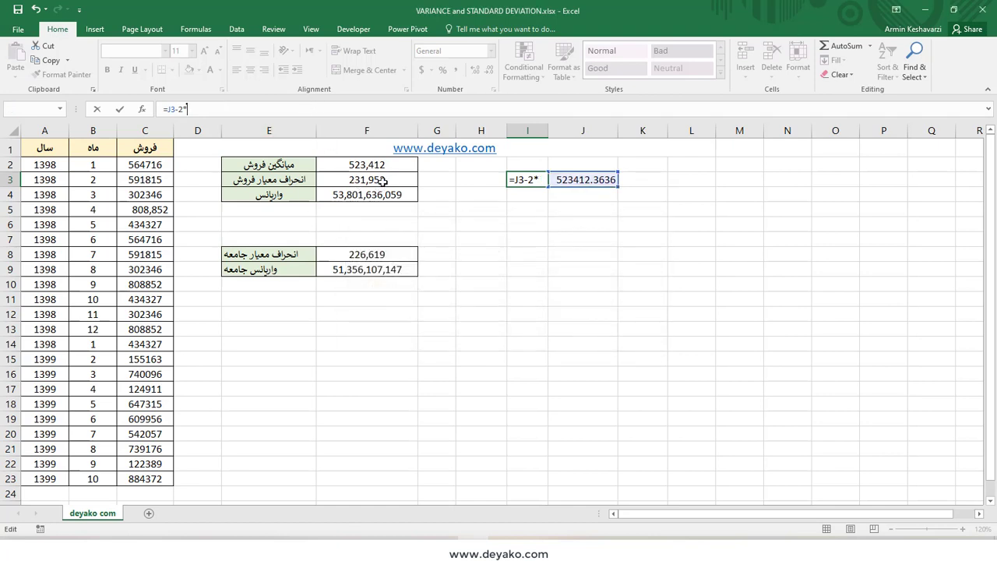
{"action": "left_click", "coordinate": [387, 179]}
{"action": "key", "text": "Return"}
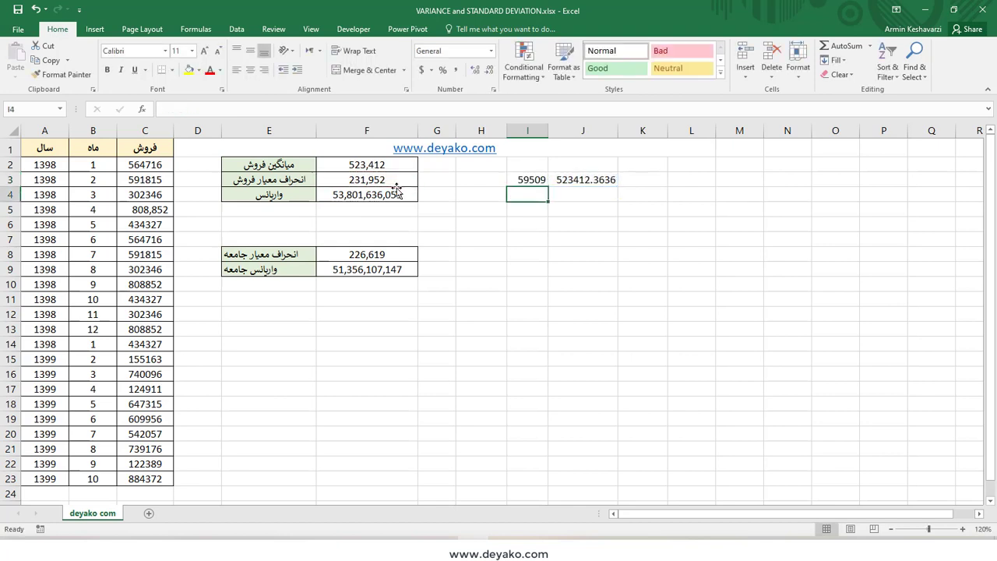
{"action": "left_click", "coordinate": [541, 180]}
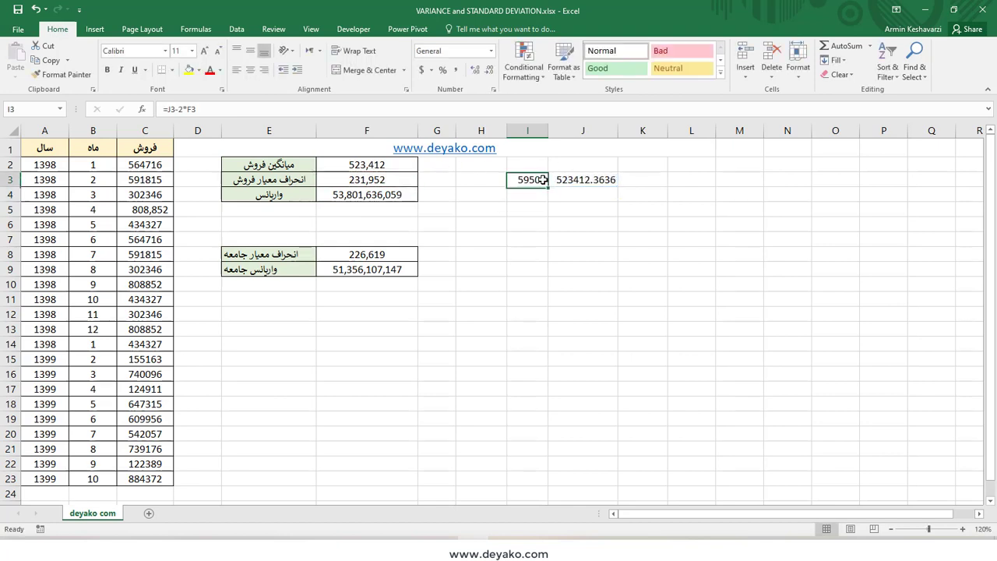
- Start the upper-bound formula in K3 by referencing the mean in J3
{"action": "left_click", "coordinate": [641, 179]}
{"action": "type", "text": "="}
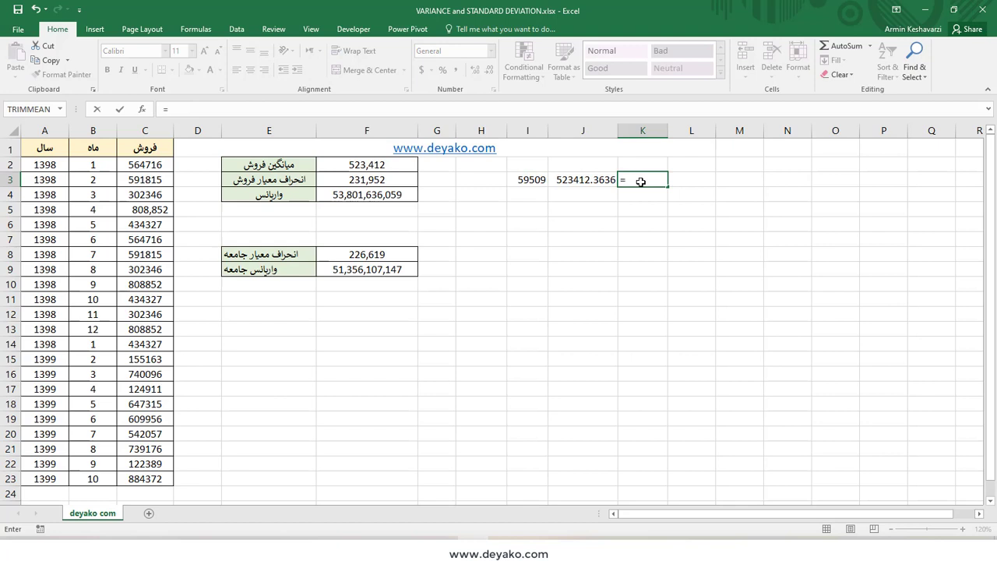
{"action": "left_click", "coordinate": [598, 180]}
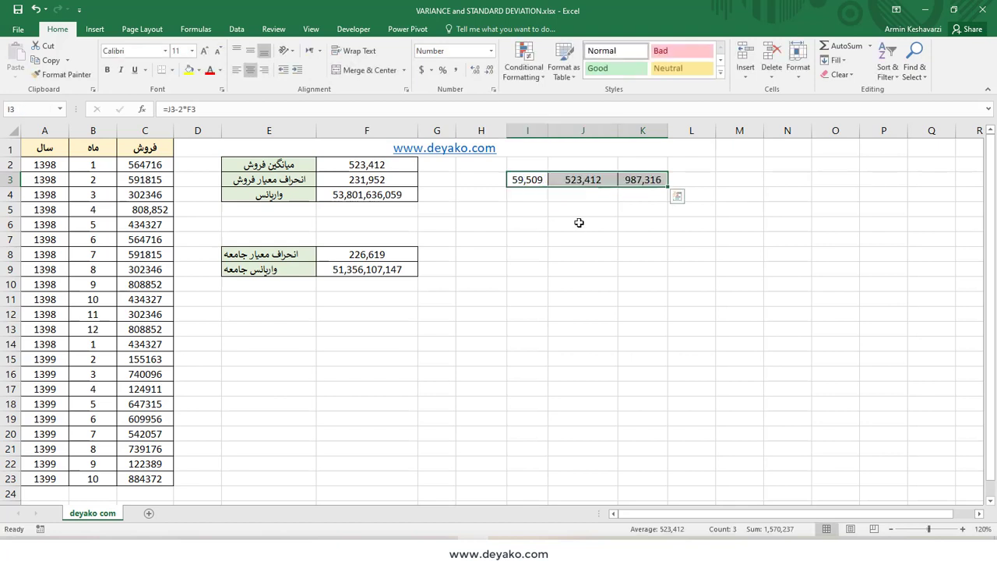
{"action": "left_click", "coordinate": [583, 184]}
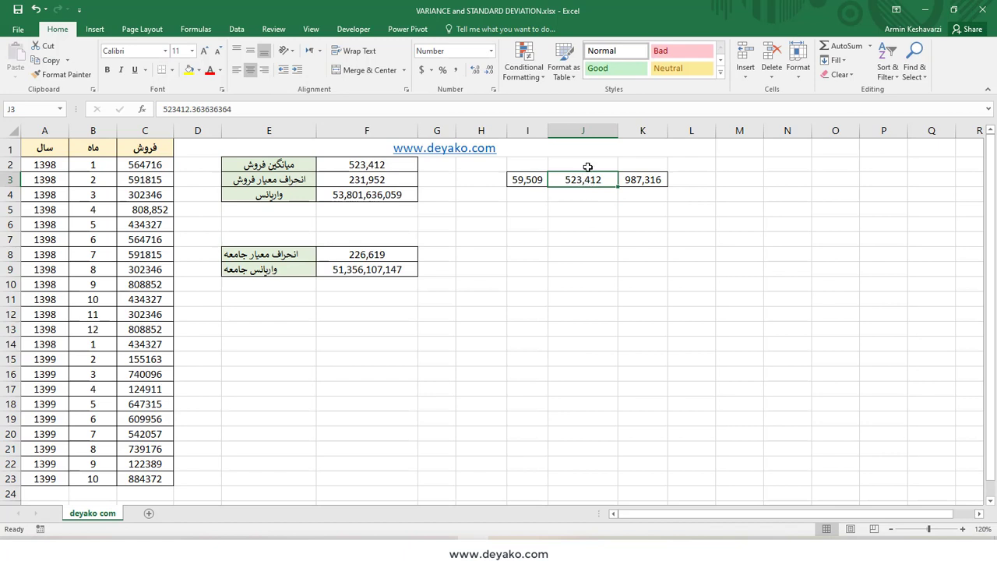
{"action": "left_click", "coordinate": [525, 167]}
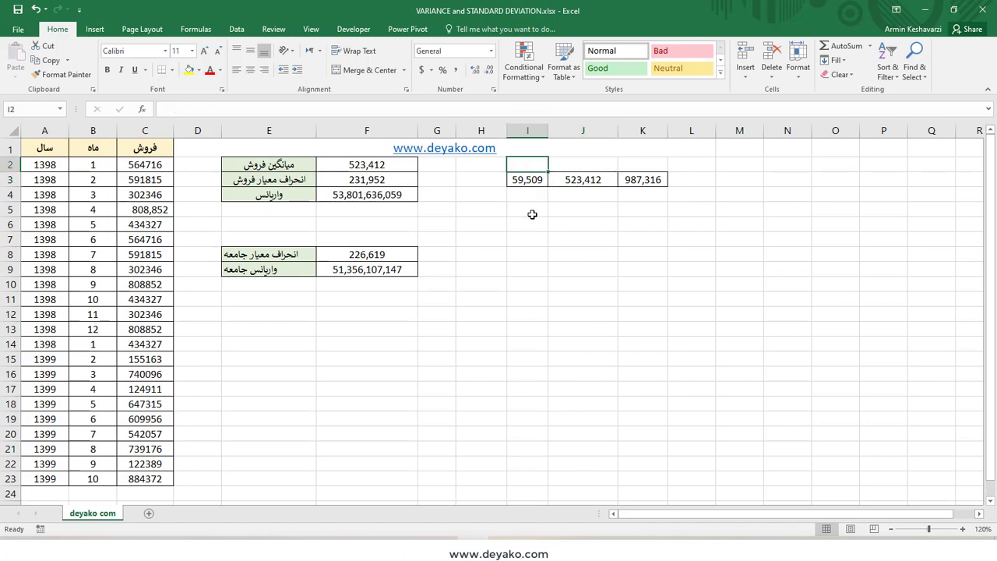
{"action": "left_click", "coordinate": [648, 167]}
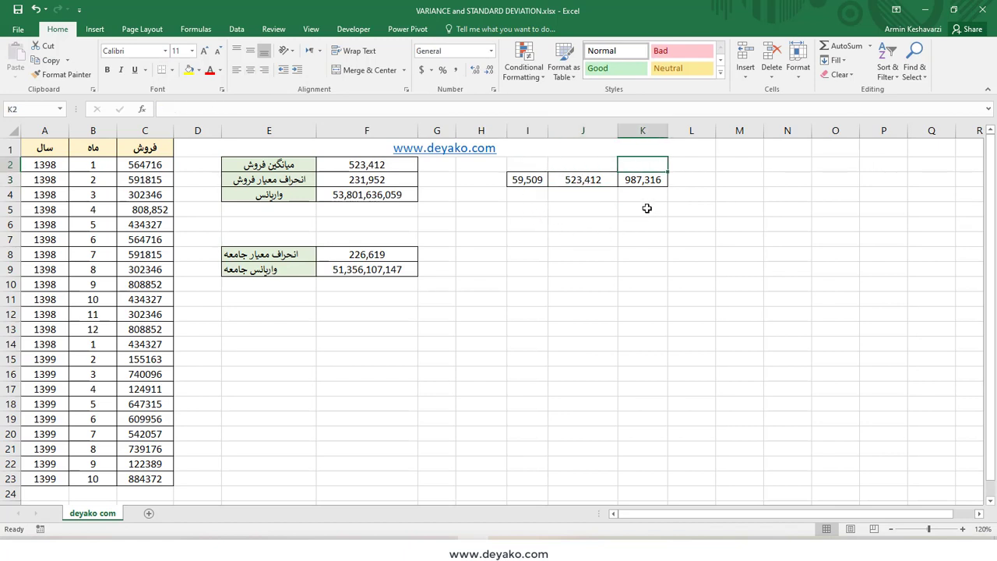
{"action": "left_click", "coordinate": [514, 180]}
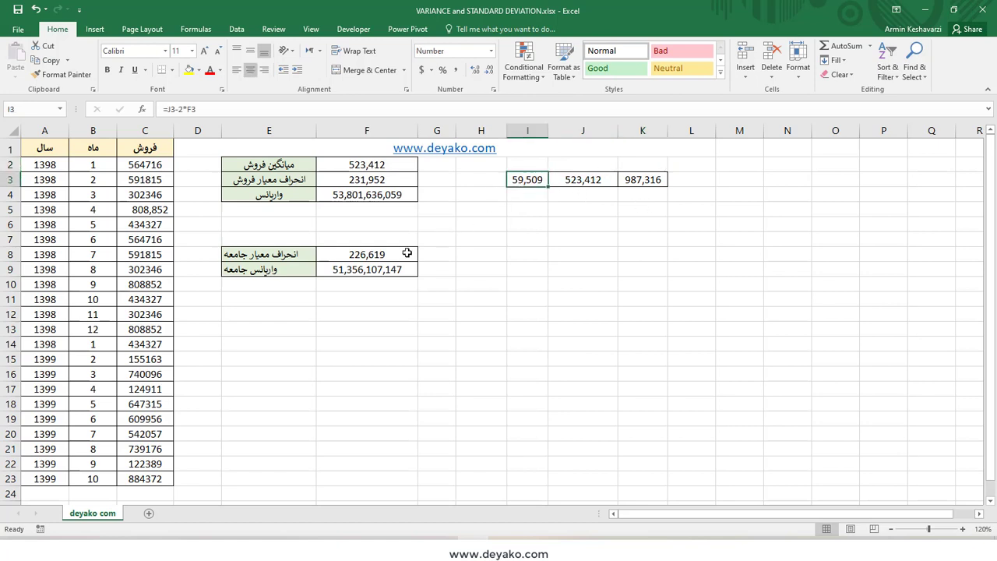
{"action": "left_click_drag", "start_coordinate": [142, 164], "coordinate": [140, 478]}
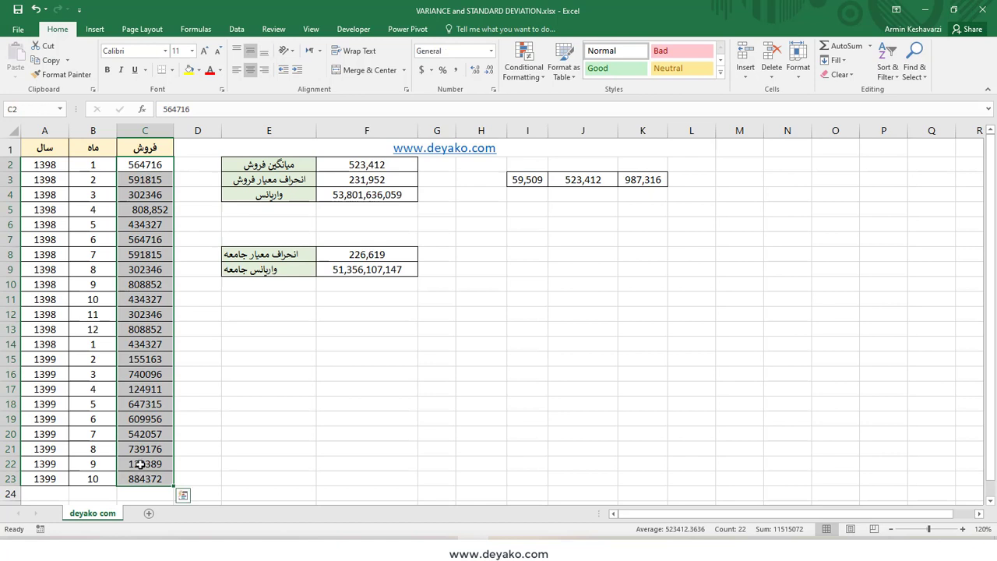
{"action": "left_click", "coordinate": [141, 464]}
{"action": "left_click", "coordinate": [154, 363]}
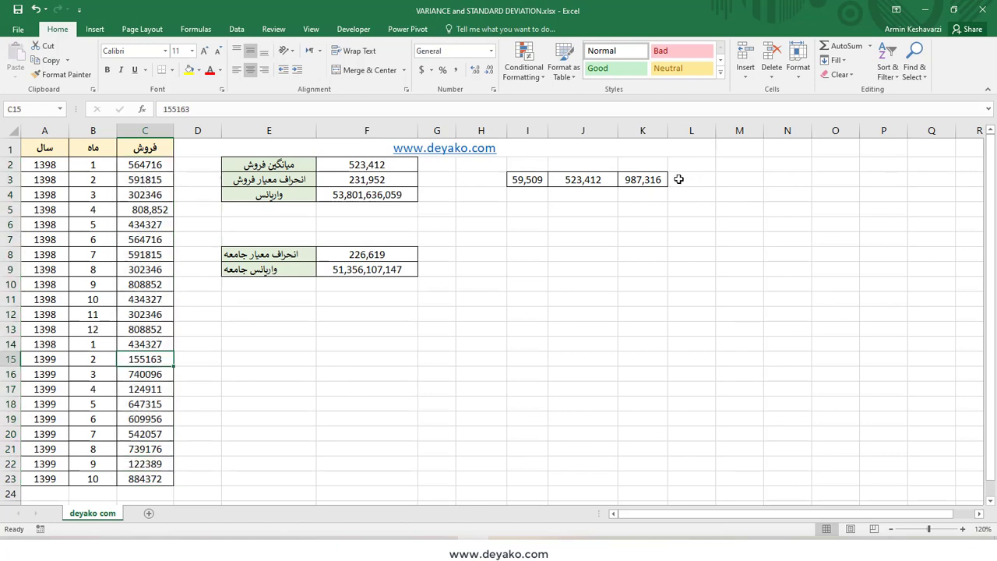
{"action": "left_click", "coordinate": [655, 179]}
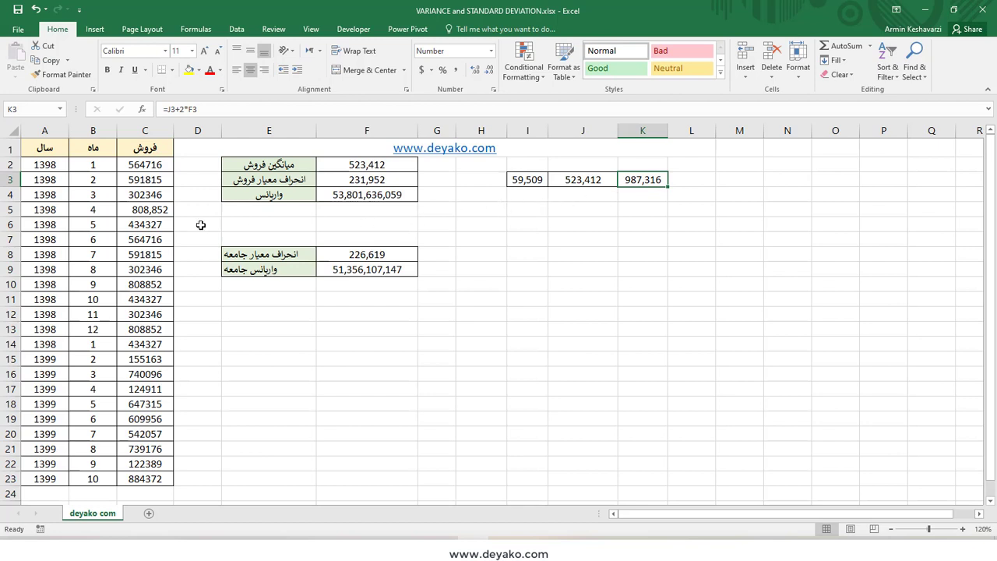
{"action": "left_click", "coordinate": [137, 324]}
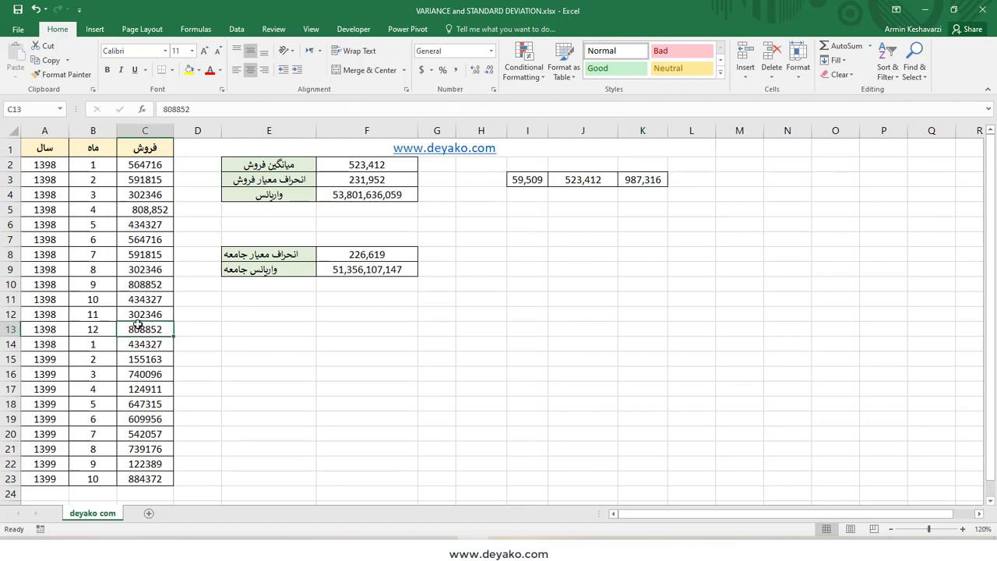
- Change K3 to =J3+1.5*F3 and I3 to =J3-1.5*F3, giving 871,340 and 175,485
{"action": "left_click", "coordinate": [638, 178]}
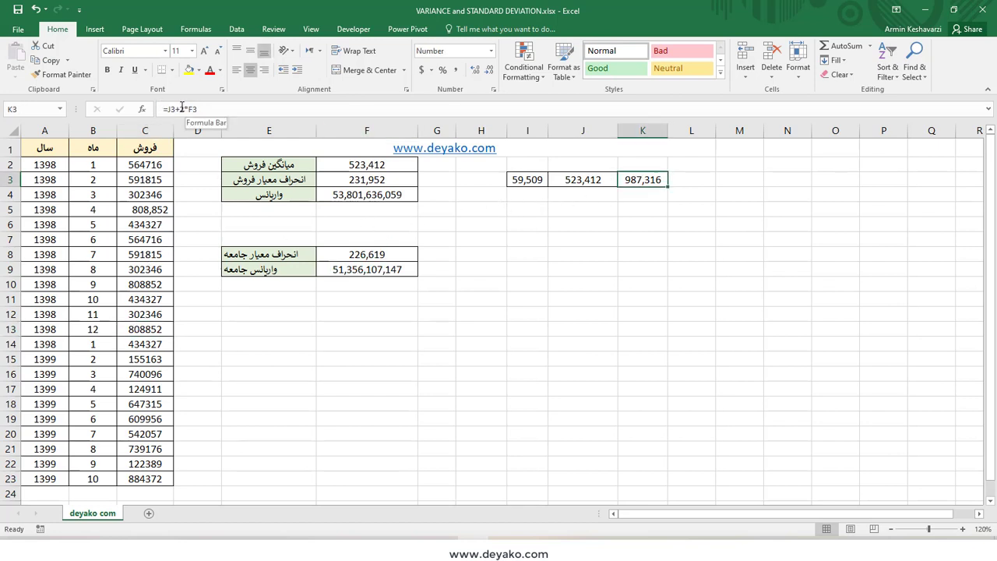
{"action": "left_click", "coordinate": [182, 109]}
{"action": "type", "text": "1."}
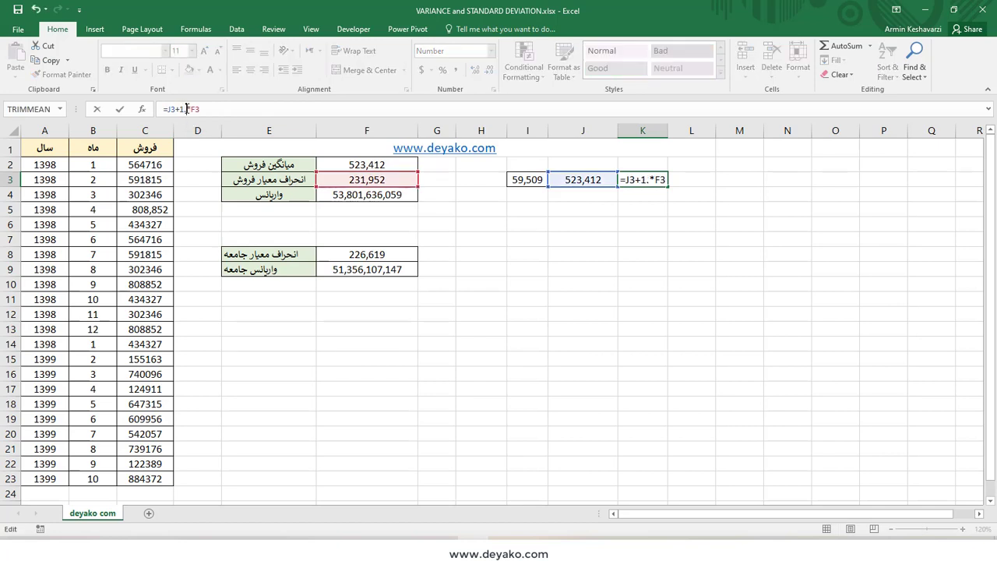
{"action": "key", "text": "Return"}
{"action": "left_click", "coordinate": [537, 178]}
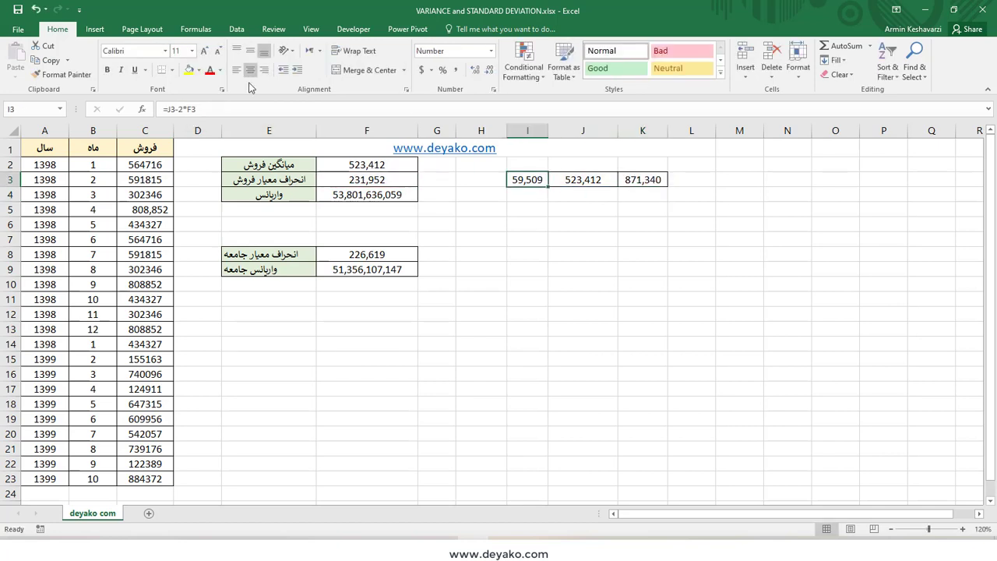
{"action": "left_click", "coordinate": [182, 109]}
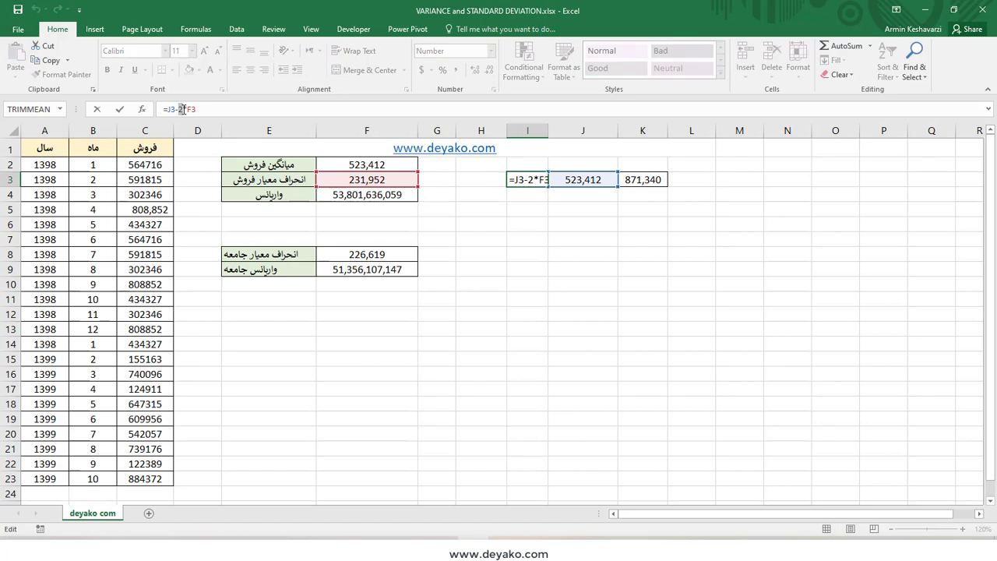
{"action": "type", "text": "1.5"}
{"action": "key", "text": "Return"}
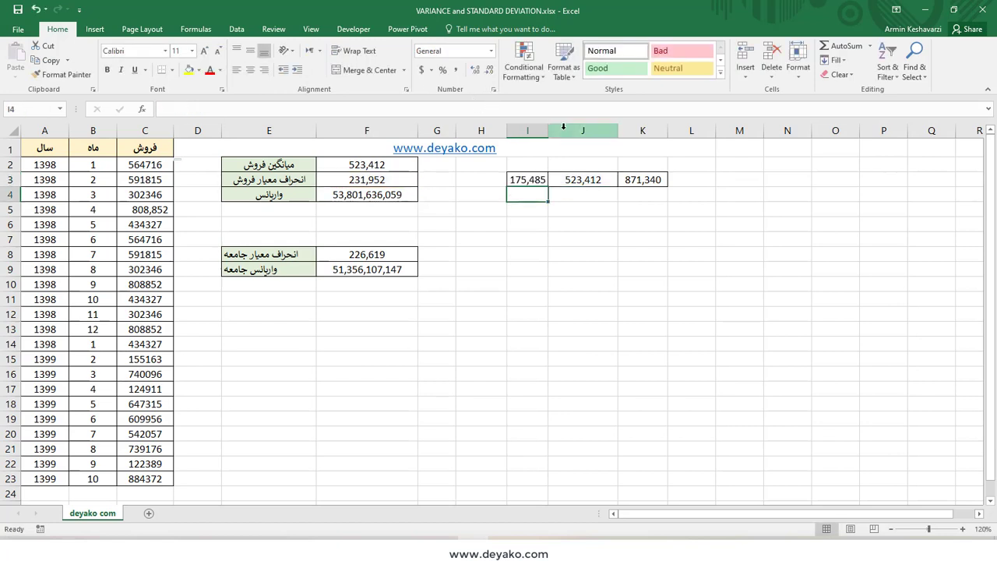
{"action": "left_click_drag", "start_coordinate": [547, 130], "coordinate": [548, 131]}
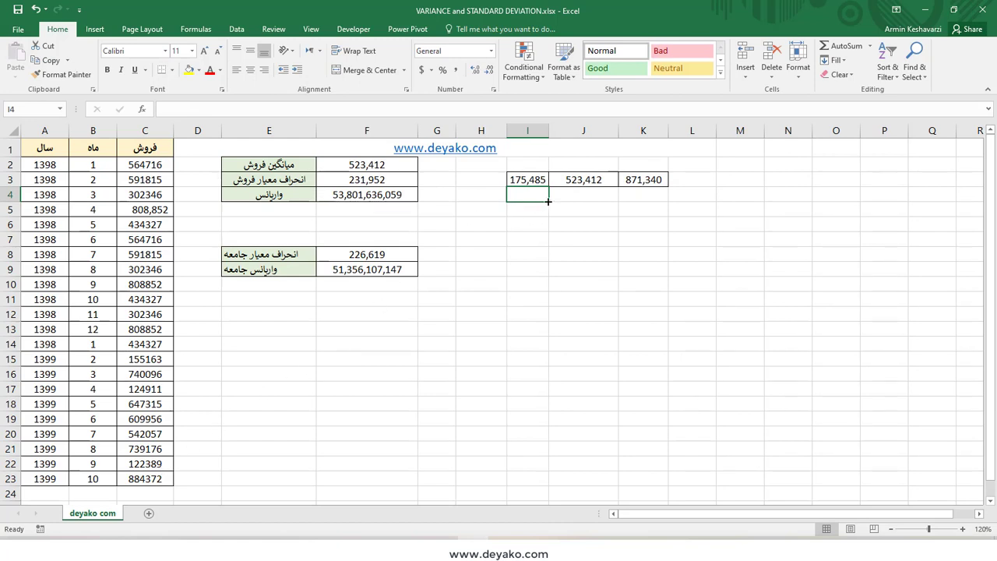
- Copy I3's comma number format onto C22 with Format Painter
{"action": "left_click", "coordinate": [537, 181]}
{"action": "left_click", "coordinate": [63, 74]}
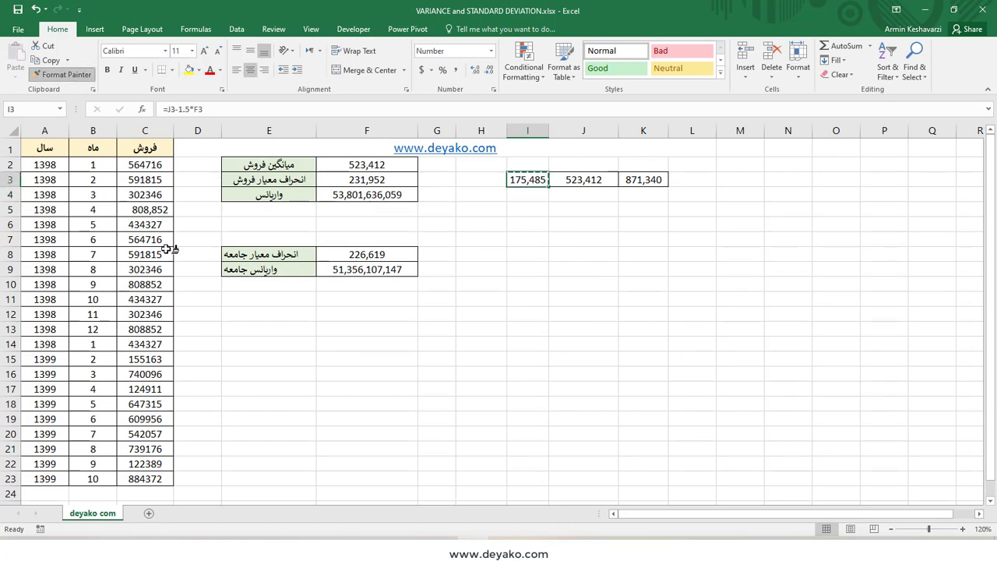
{"action": "left_click", "coordinate": [156, 463]}
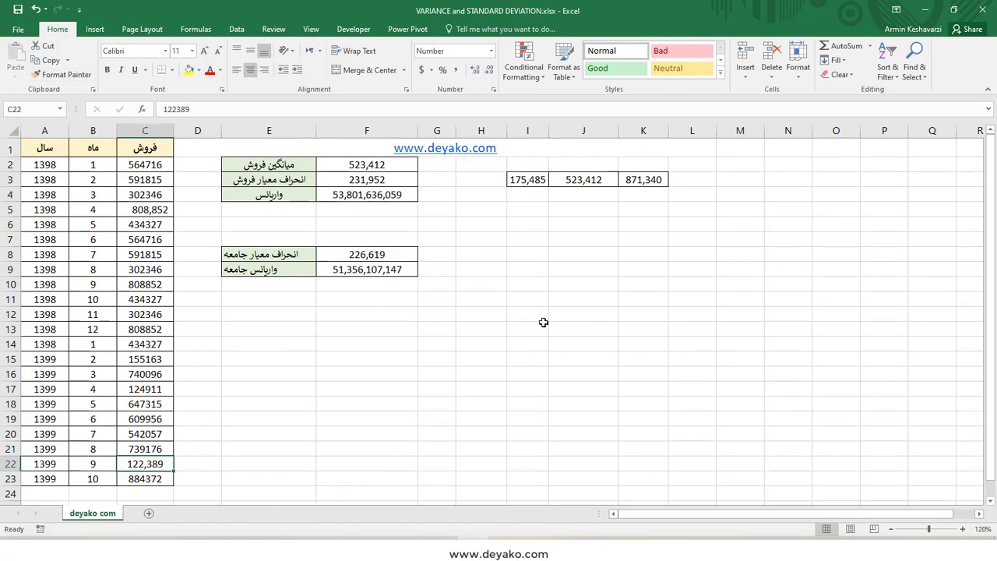
- Copy K3's comma number format onto C13 so it shows 808,852
{"action": "left_click", "coordinate": [527, 179]}
{"action": "left_click", "coordinate": [648, 180]}
{"action": "double_click", "coordinate": [62, 74]}
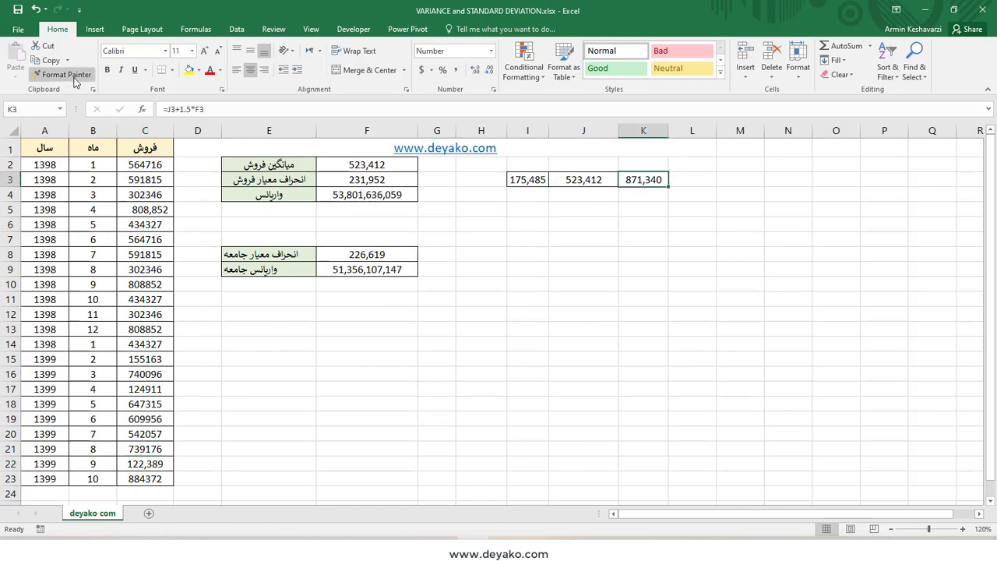
{"action": "left_click", "coordinate": [148, 328]}
{"action": "key", "text": "Escape"}
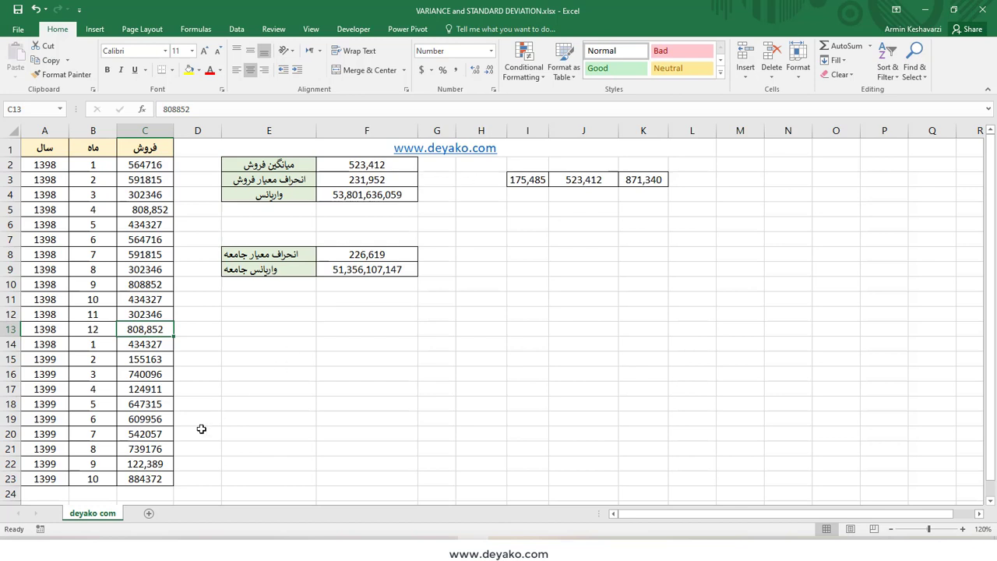
{"action": "left_click", "coordinate": [102, 483]}
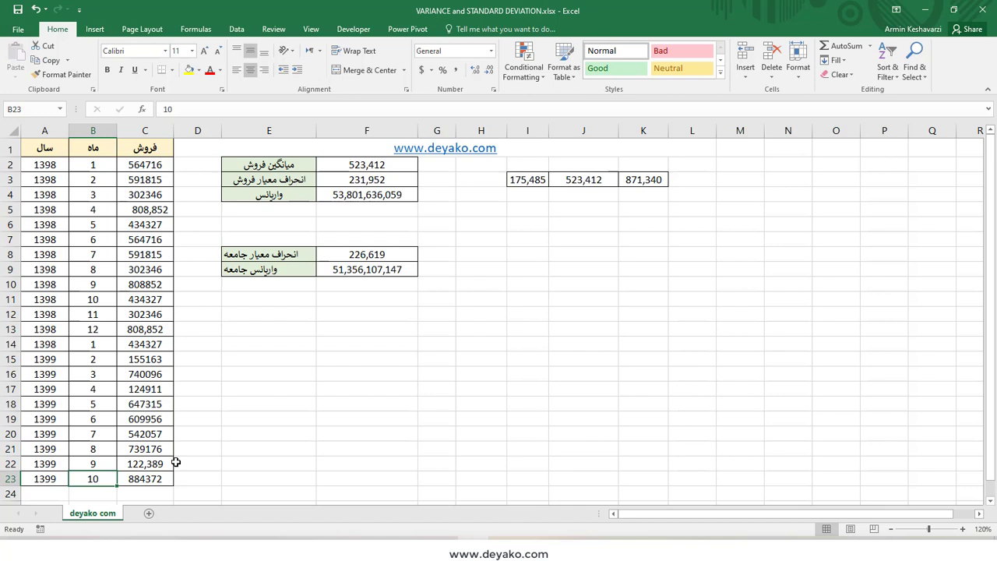
{"action": "left_click_drag", "start_coordinate": [524, 178], "coordinate": [623, 178]}
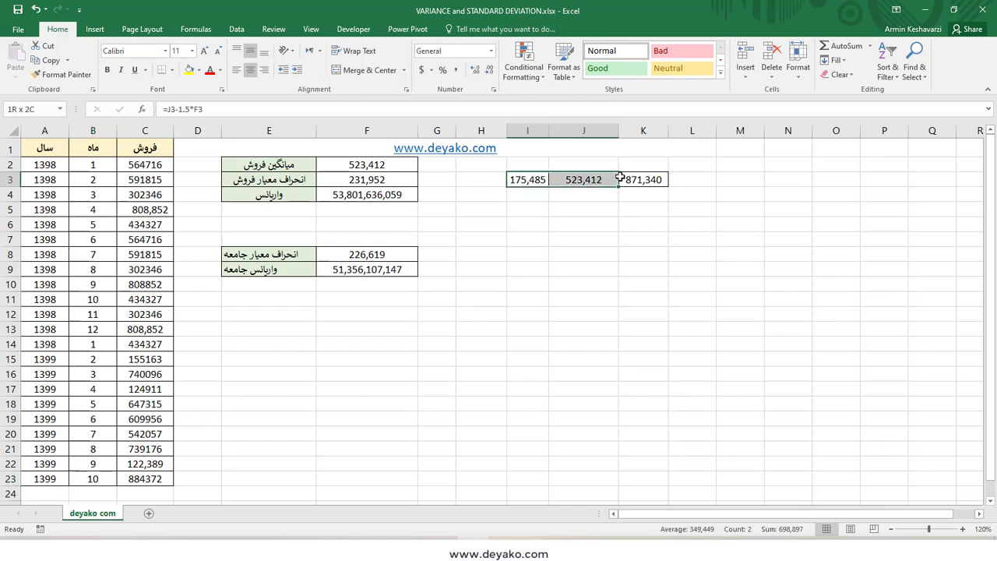
{"action": "left_click", "coordinate": [584, 183]}
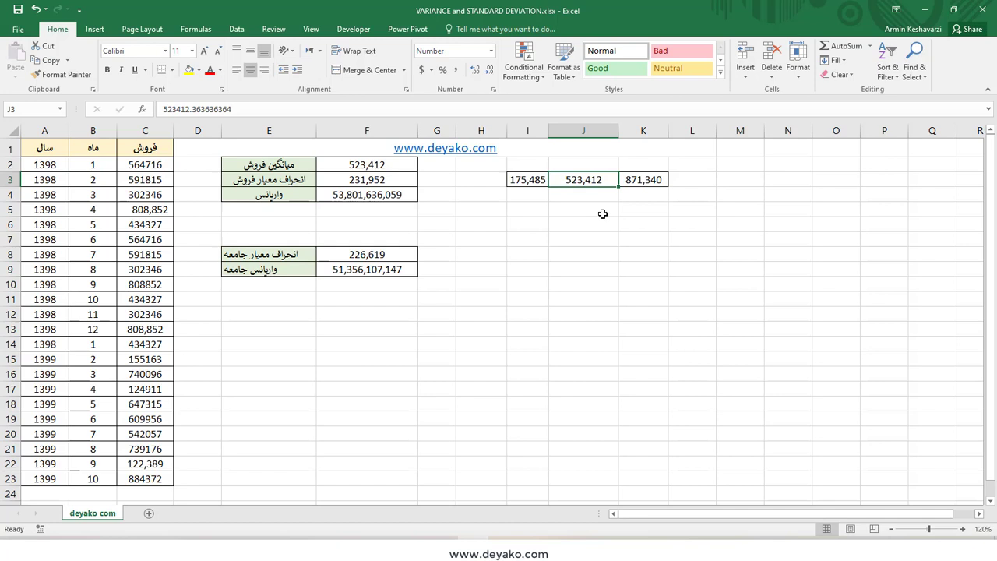
{"action": "left_click", "coordinate": [365, 179]}
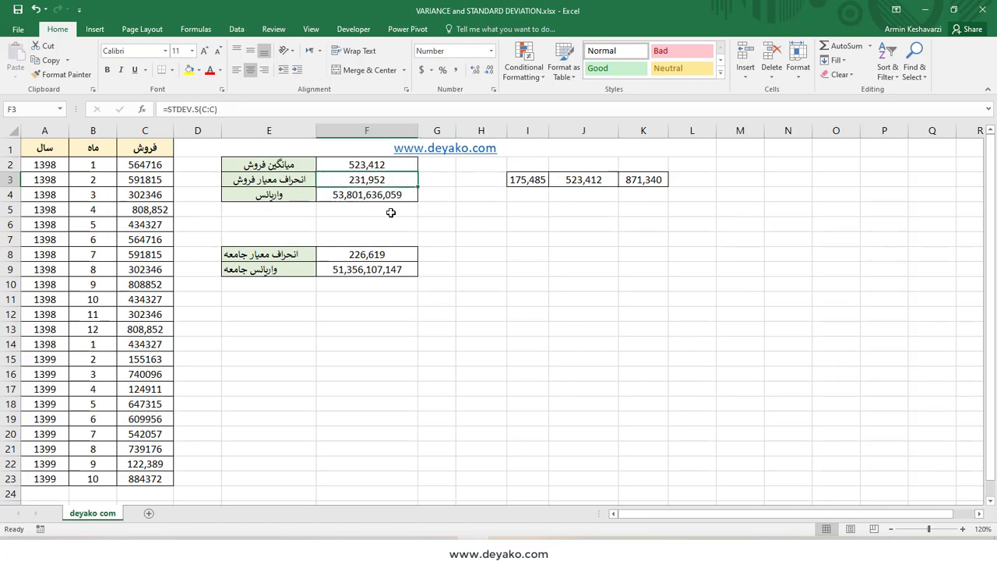
{"action": "left_click", "coordinate": [534, 179]}
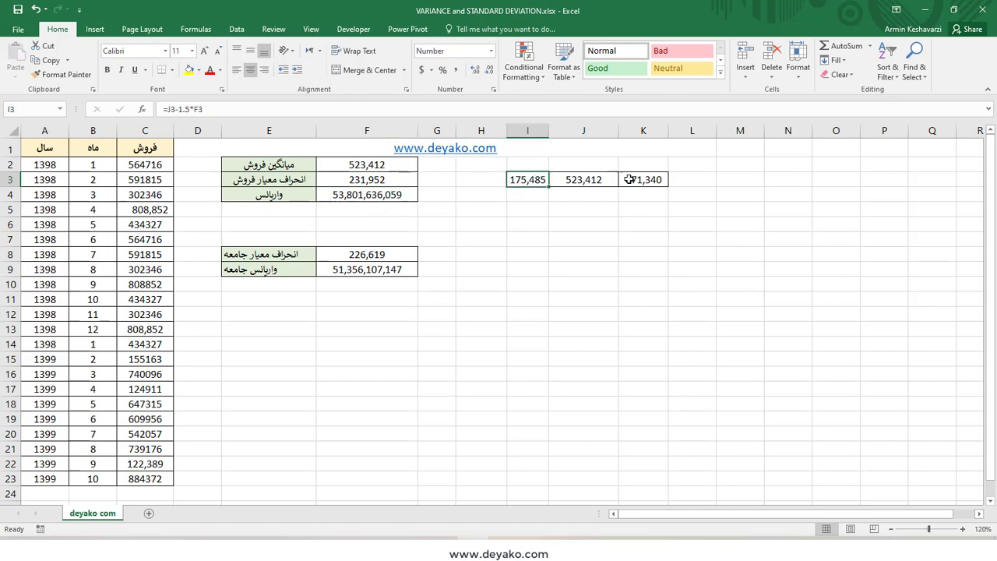
{"action": "left_click", "coordinate": [630, 179]}
{"action": "left_click", "coordinate": [536, 177]}
{"action": "left_click", "coordinate": [653, 178]}
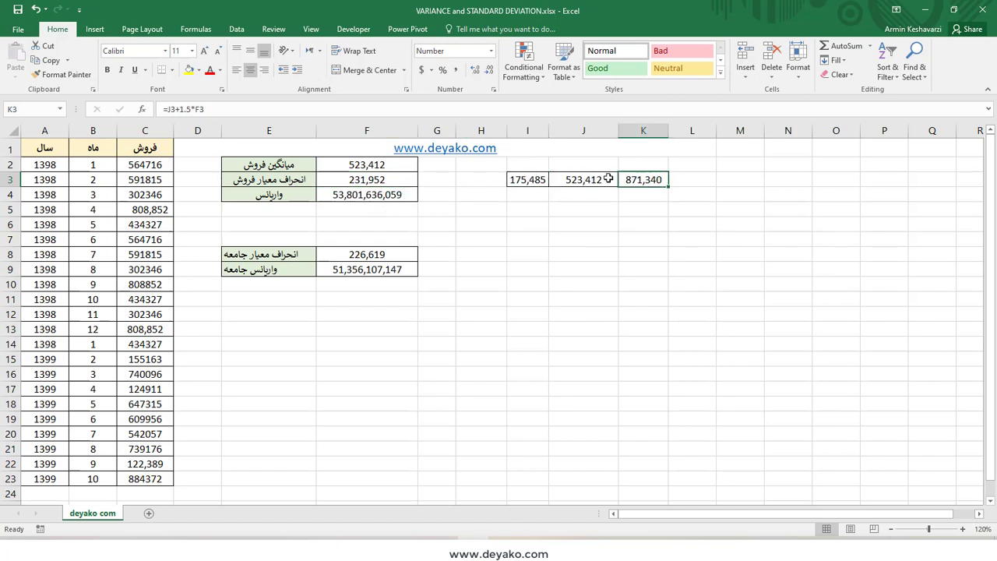
{"action": "left_click", "coordinate": [535, 177]}
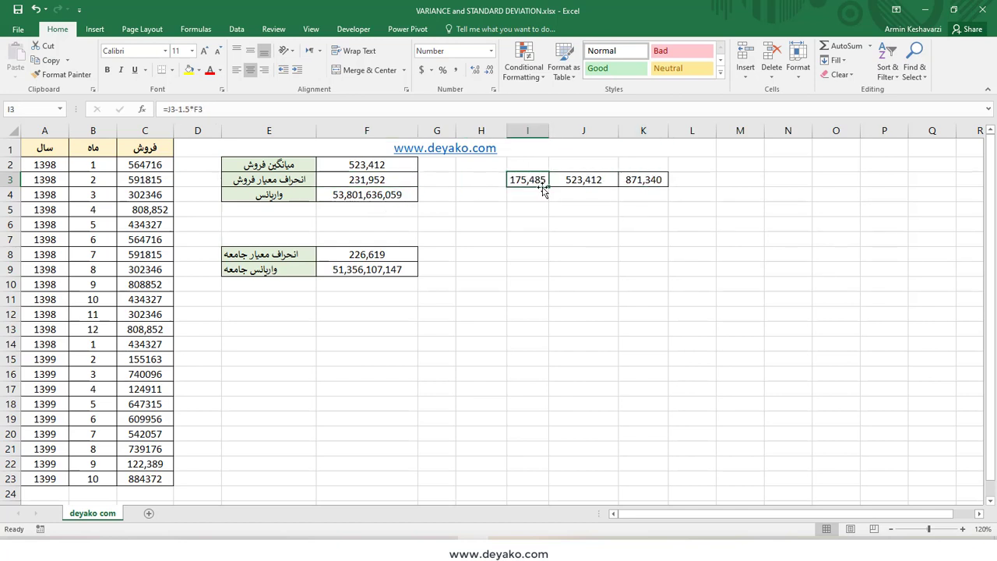
{"action": "left_click", "coordinate": [653, 179]}
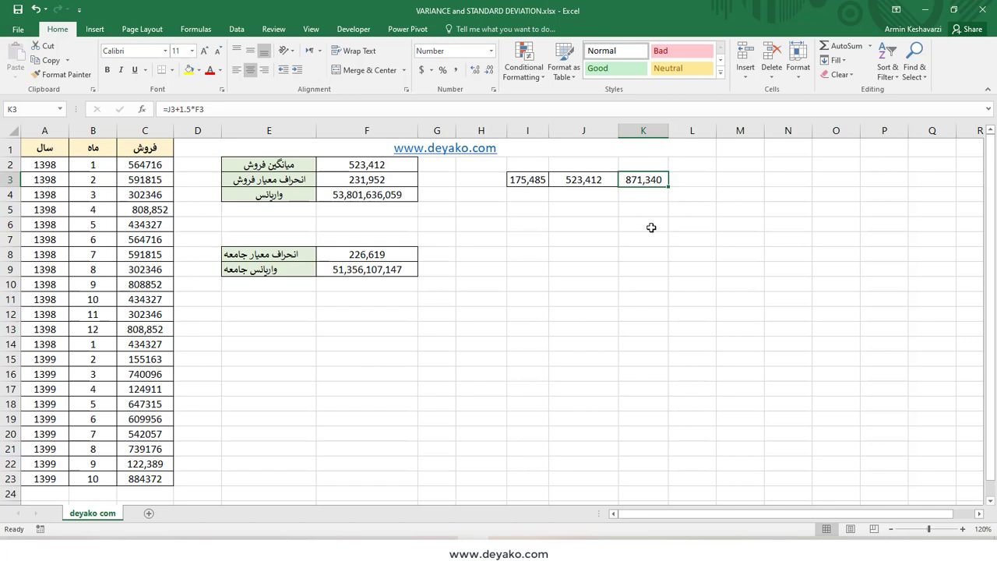
{"action": "left_click", "coordinate": [311, 178]}
{"action": "left_click", "coordinate": [304, 199]}
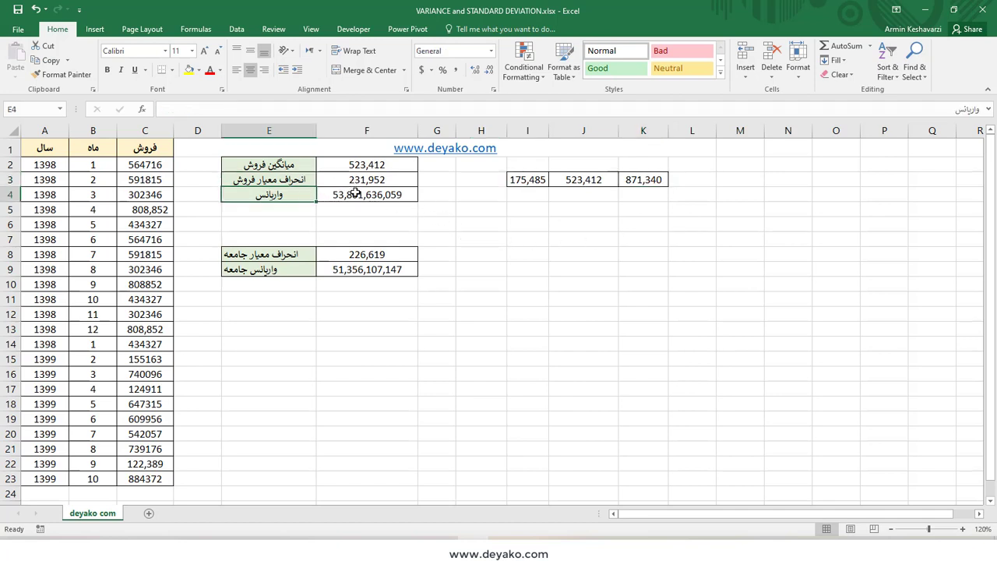
{"action": "left_click", "coordinate": [352, 193]}
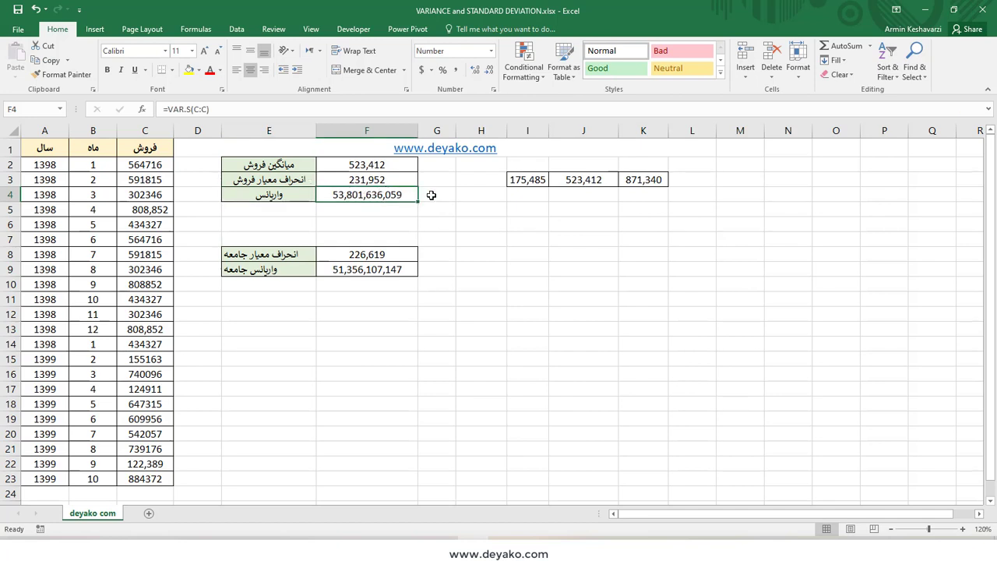
- Enter =F3^2 in G4 to get 53,801,636,059 and autofit column G
{"action": "left_click", "coordinate": [431, 195]}
{"action": "type", "text": "="}
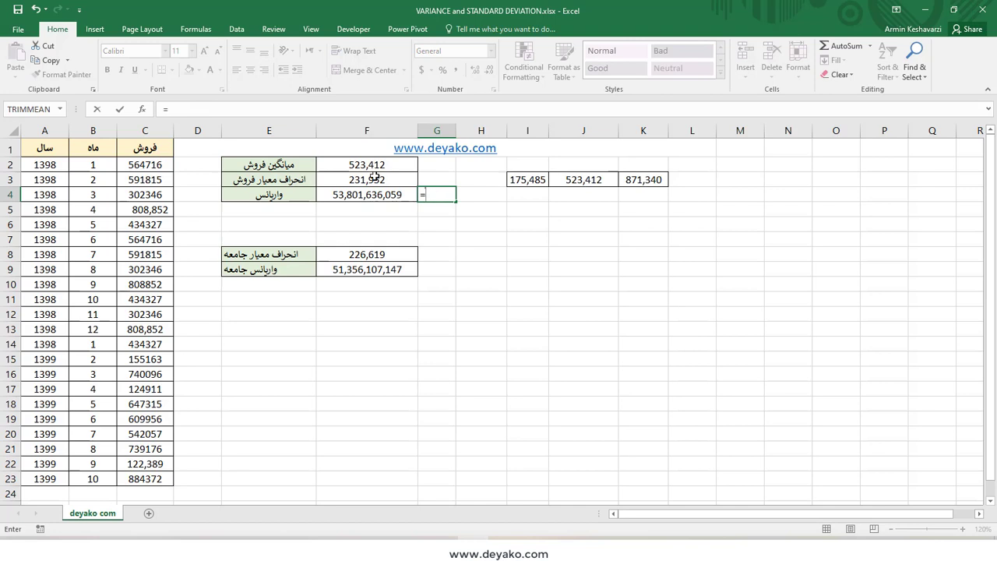
{"action": "left_click", "coordinate": [375, 178]}
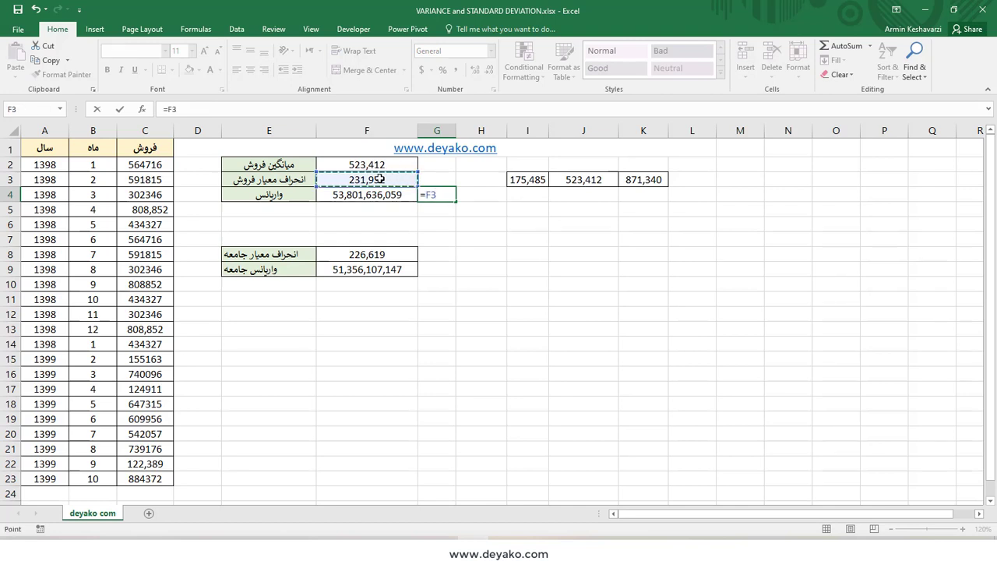
{"action": "type", "text": "^"}
{"action": "key", "text": "Return"}
{"action": "key", "text": "Return"}
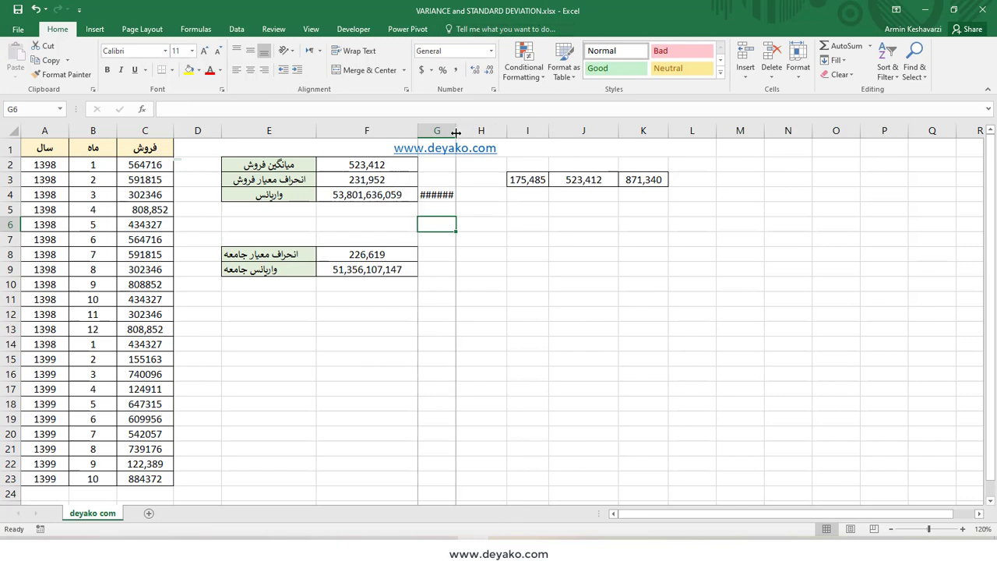
{"action": "double_click", "coordinate": [455, 131]}
{"action": "key", "text": "Return"}
{"action": "key", "text": "Return"}
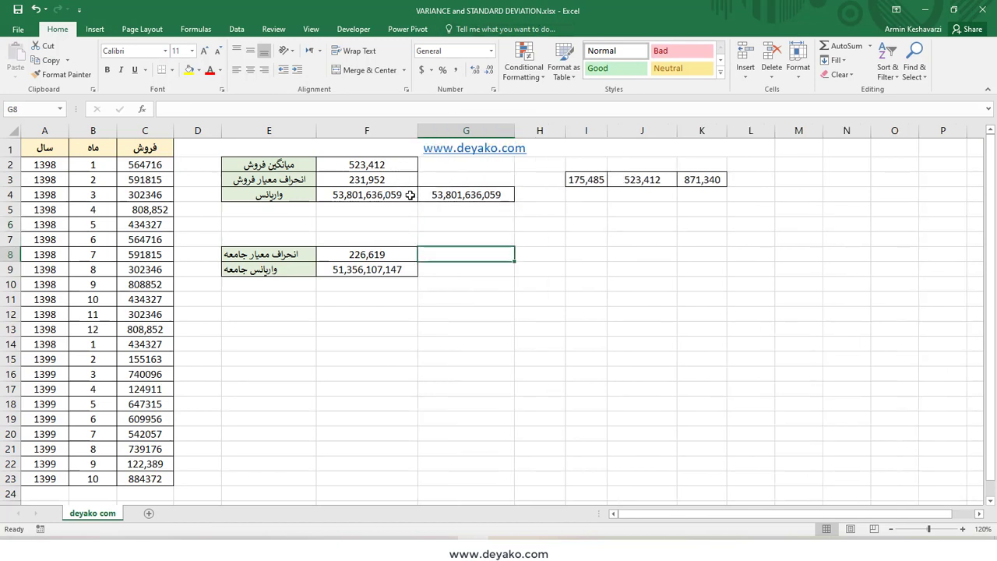
- Review F4's =VAR.S(C:C) variance formula without changing it
{"action": "left_click", "coordinate": [409, 195]}
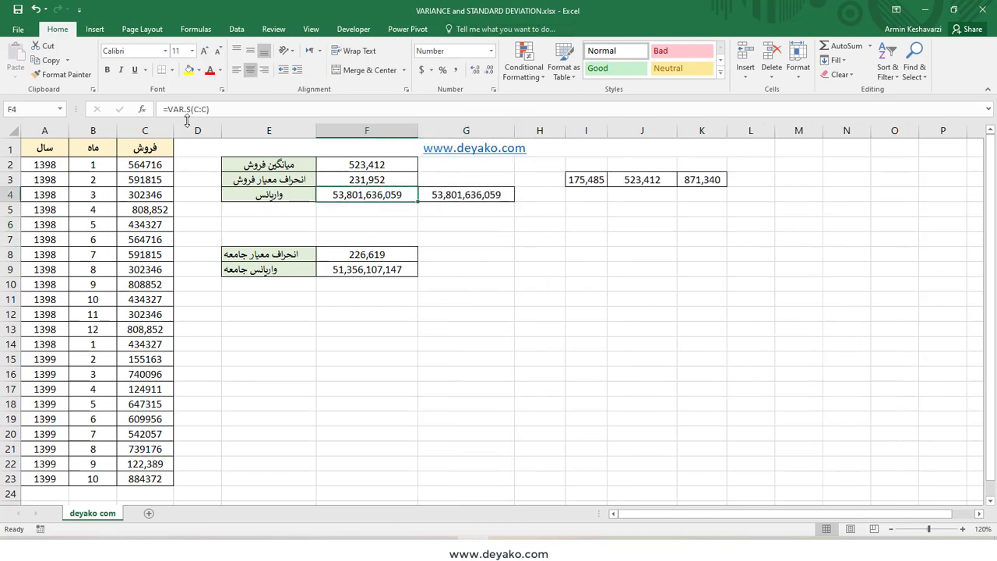
{"action": "left_click", "coordinate": [165, 109]}
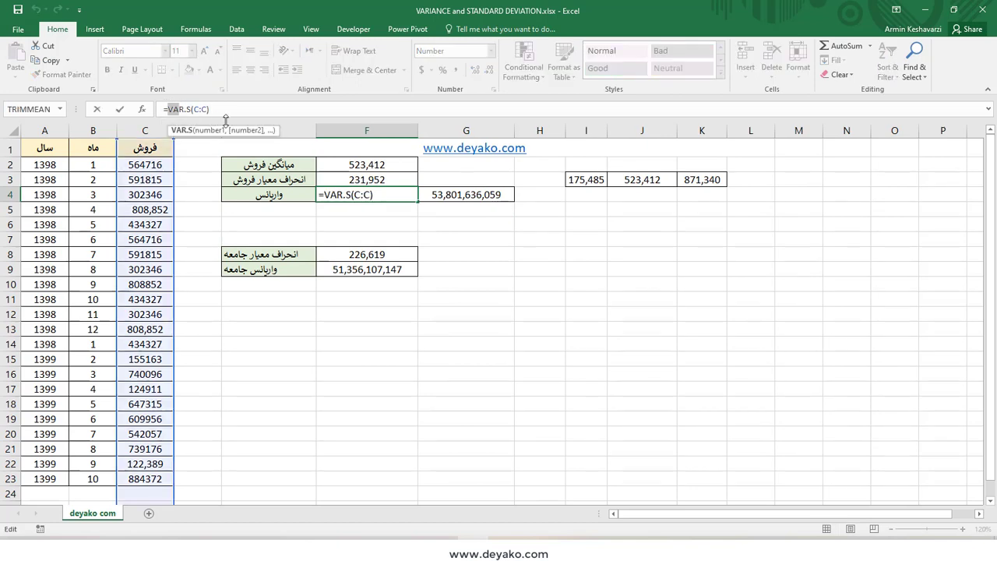
{"action": "left_click", "coordinate": [343, 180]}
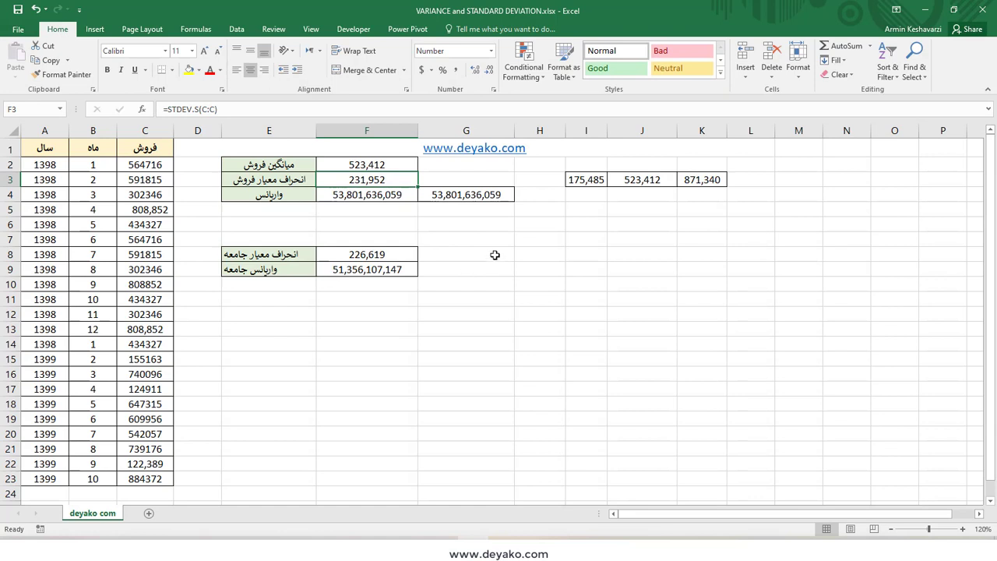
- Apply G8's plain formatting to the G4 variance copy, then undo back until F3 is empty
{"action": "left_click", "coordinate": [495, 255]}
{"action": "left_click", "coordinate": [62, 74]}
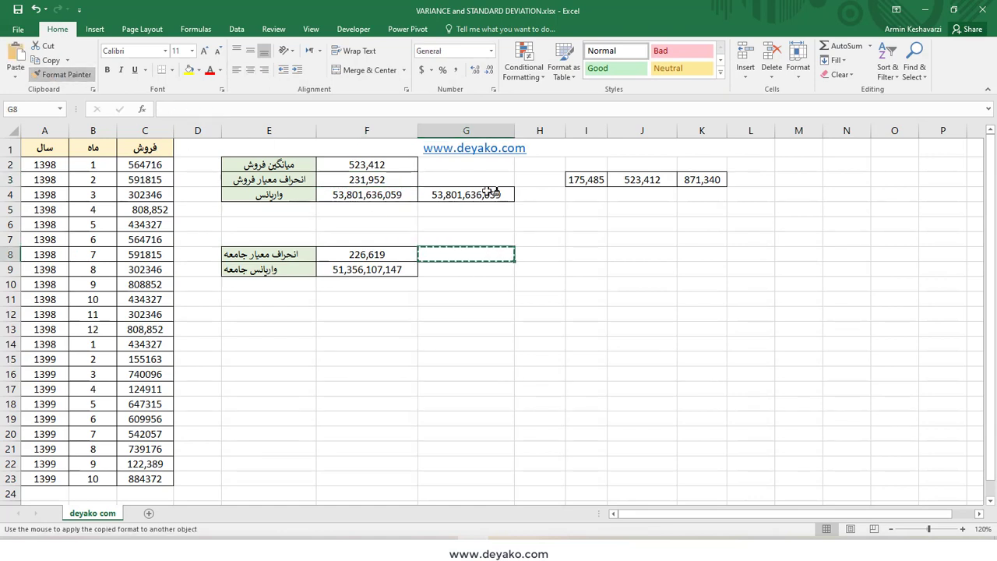
{"action": "left_click", "coordinate": [490, 192]}
{"action": "key", "text": "ctrl+z"}
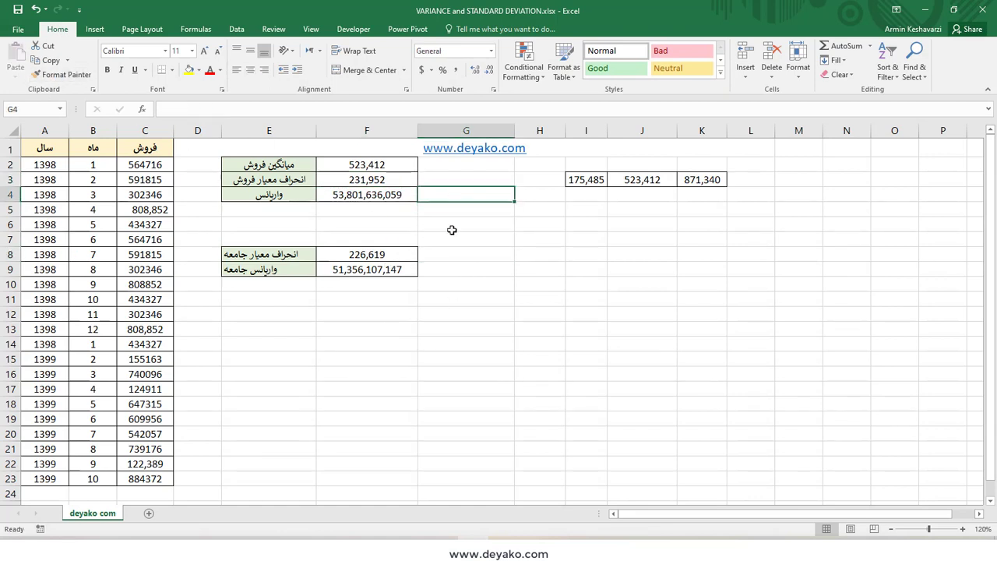
{"action": "key", "text": "ctrl+z"}
{"action": "key", "text": "ctrl+z"}
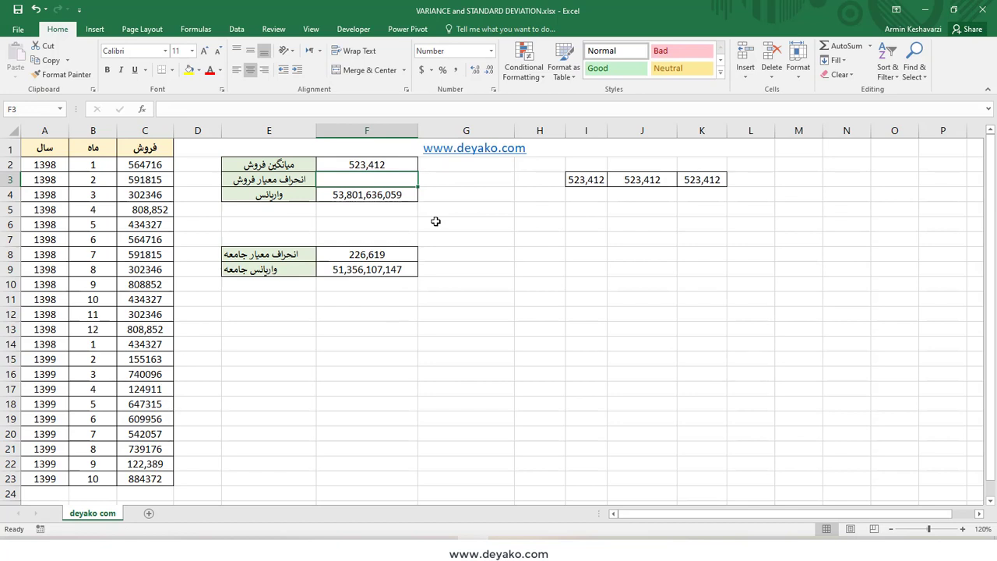
- Enter =STDEV.S(C:C) in F3 to give the sample standard deviation of 231,952
{"action": "type", "text": "=st"}
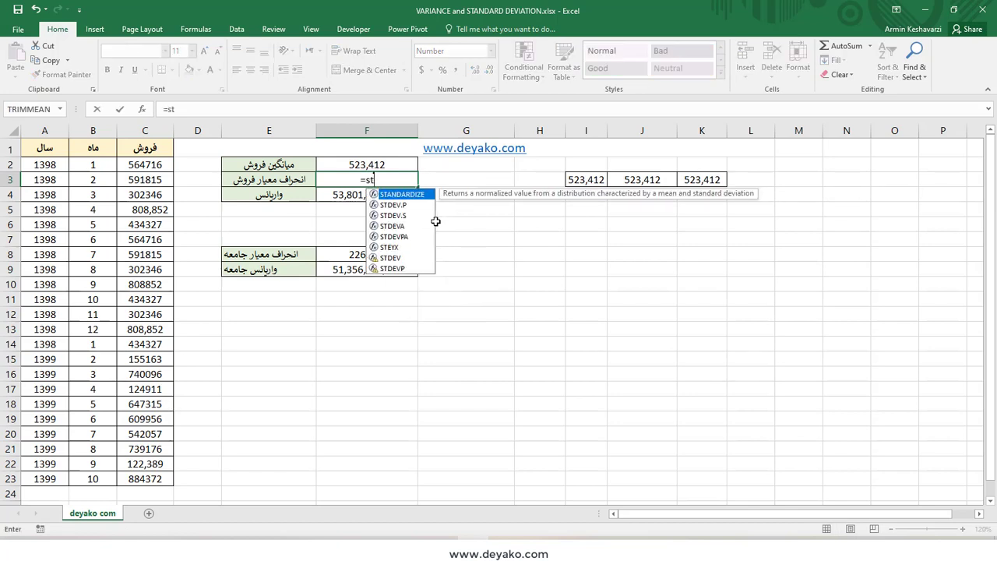
{"action": "left_click", "coordinate": [403, 208]}
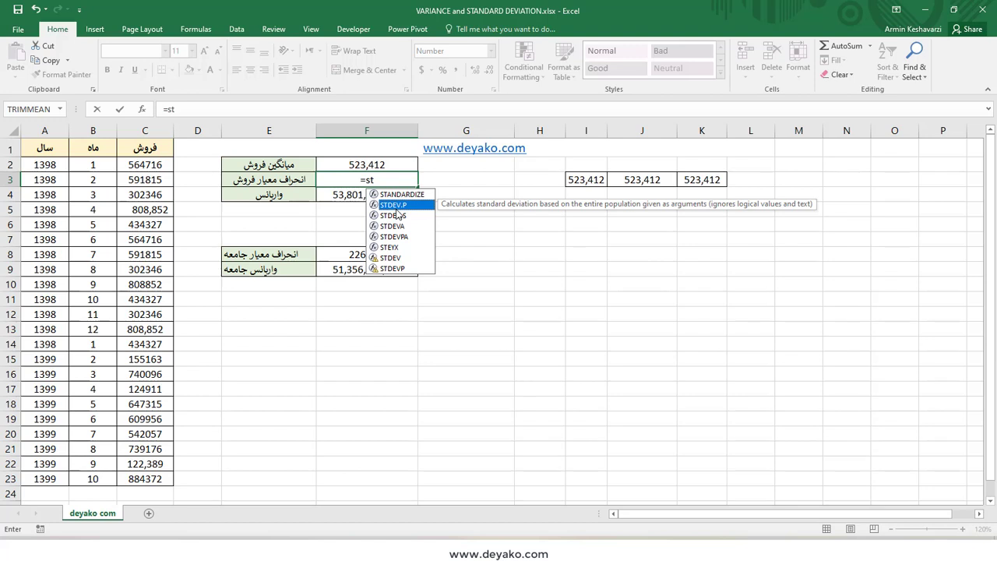
{"action": "double_click", "coordinate": [410, 217]}
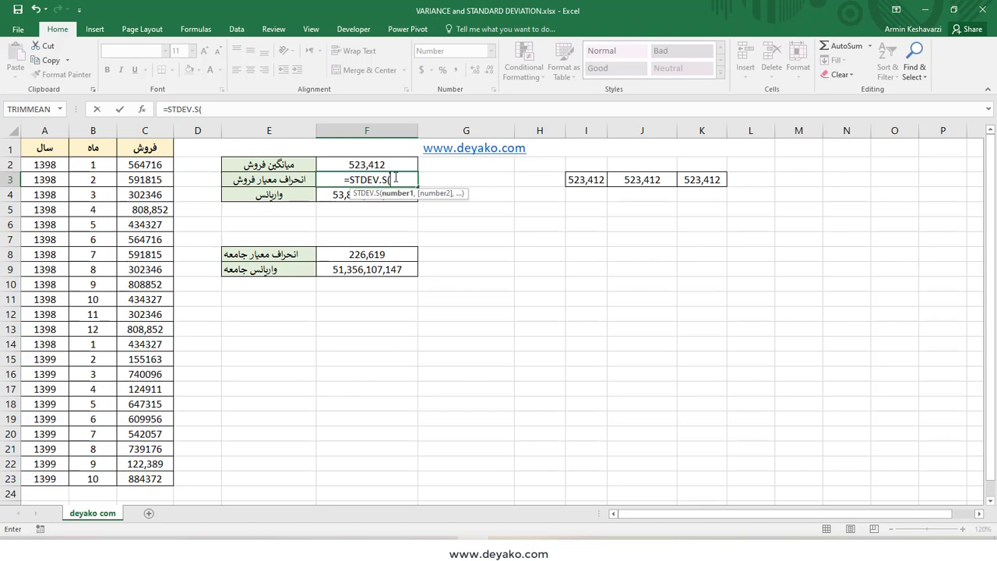
{"action": "left_click_drag", "start_coordinate": [142, 167], "coordinate": [145, 478]}
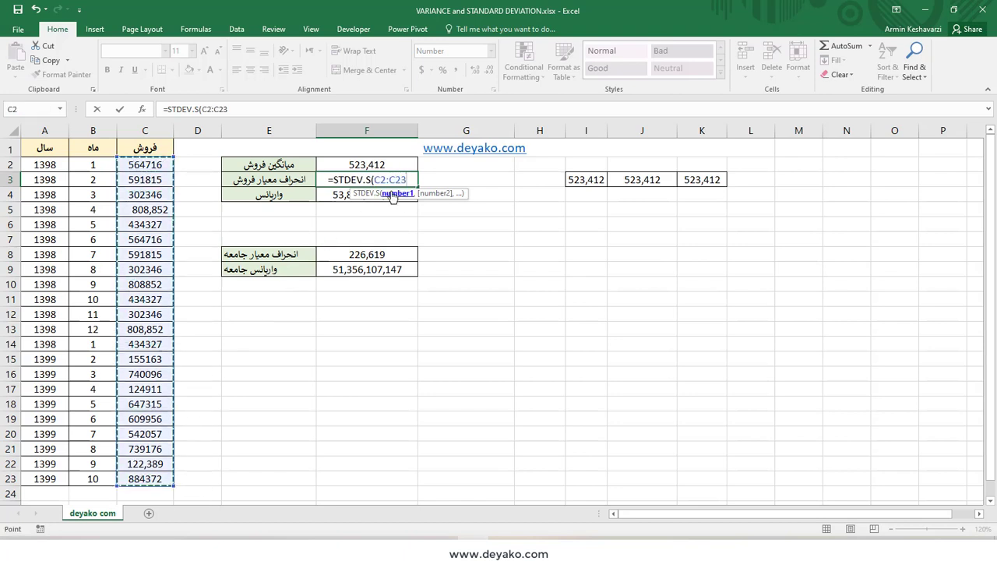
{"action": "left_click", "coordinate": [144, 130]}
{"action": "left_click", "coordinate": [233, 106]}
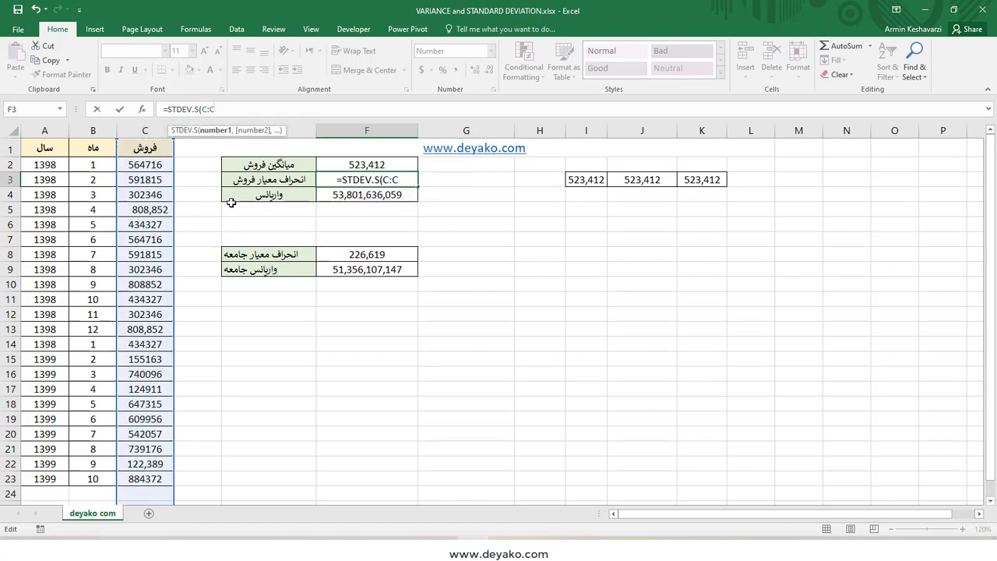
{"action": "type", "text": ")"}
{"action": "key", "text": "Return"}
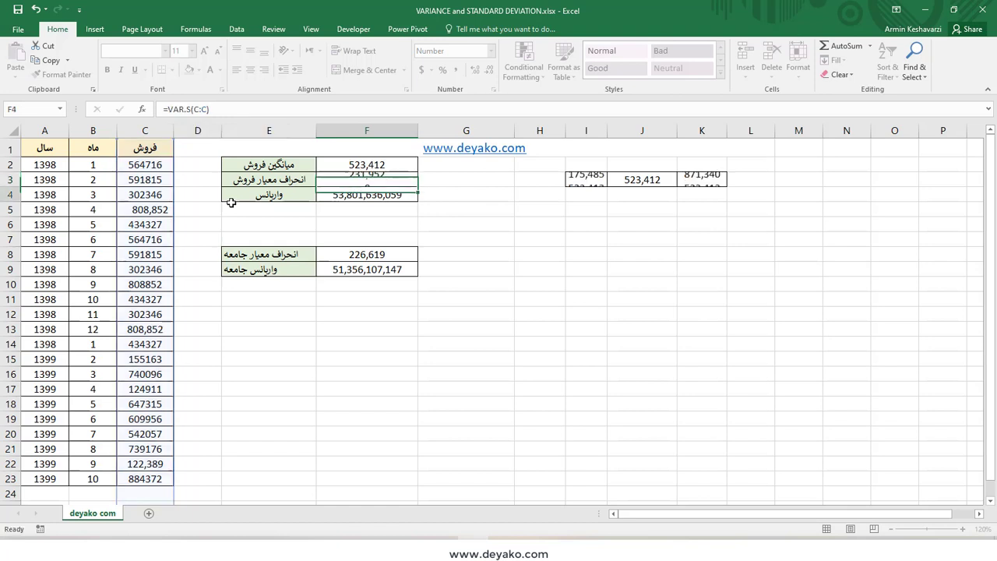
{"action": "left_click", "coordinate": [360, 178]}
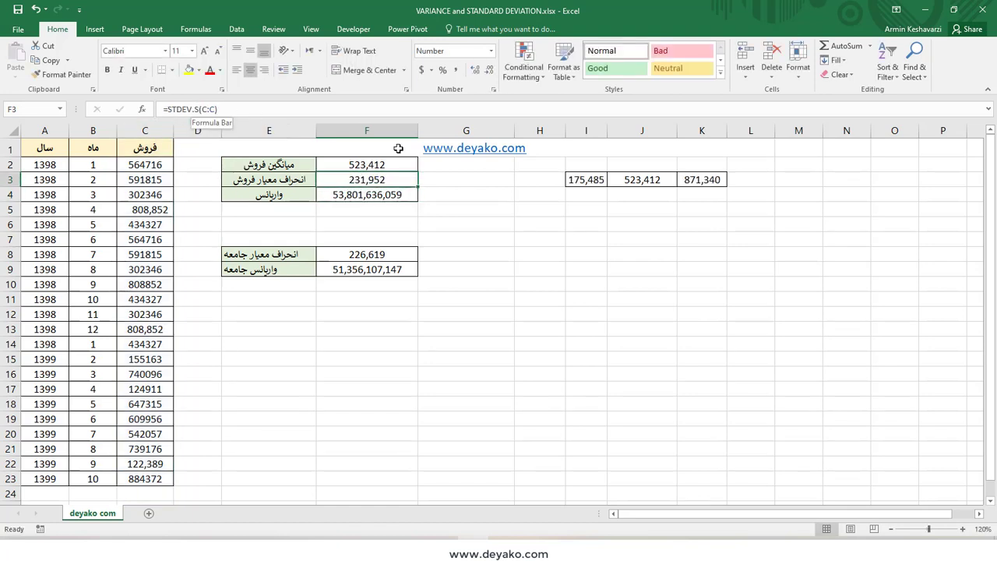
{"action": "left_click", "coordinate": [461, 180]}
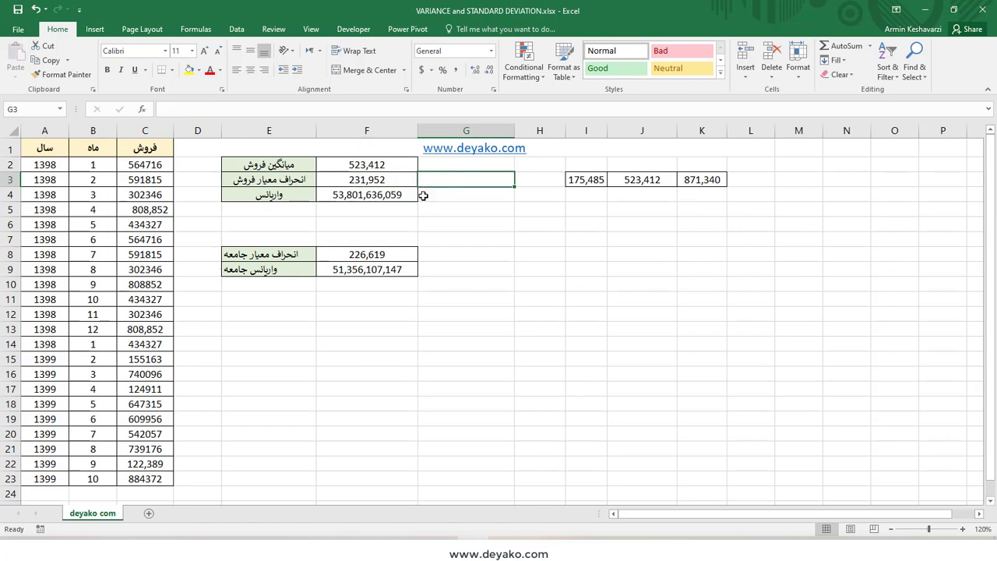
{"action": "left_click", "coordinate": [385, 250]}
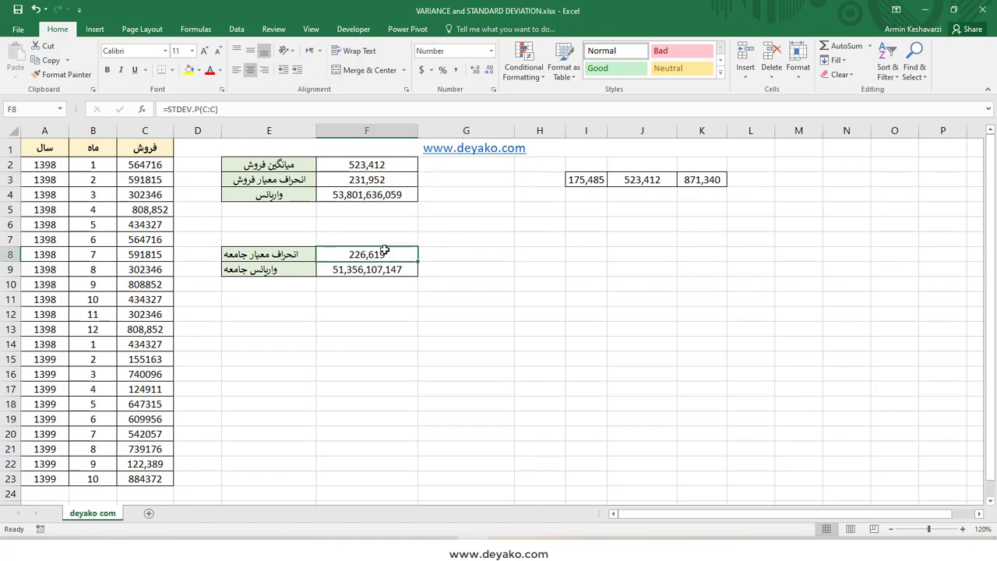
{"action": "double_click", "coordinate": [171, 109]}
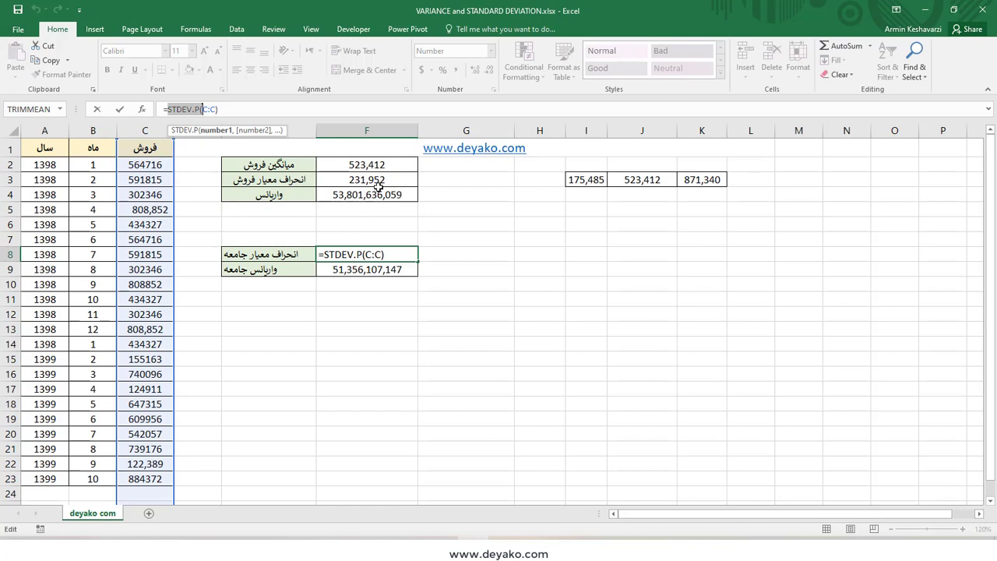
{"action": "key", "text": "ctrl+Return"}
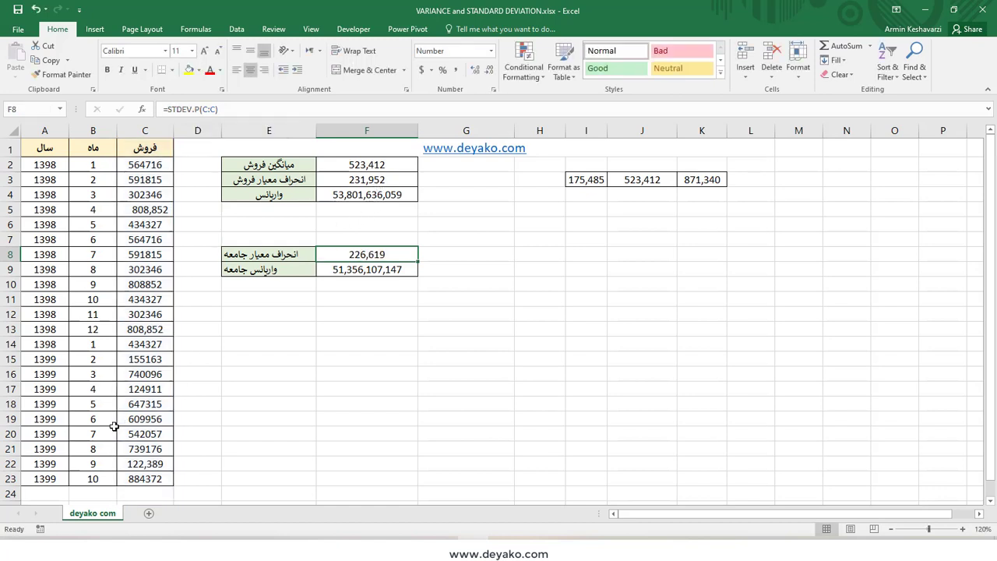
{"action": "scroll", "coordinate": [109, 433], "scroll_direction": "down", "scroll_amount": 2}
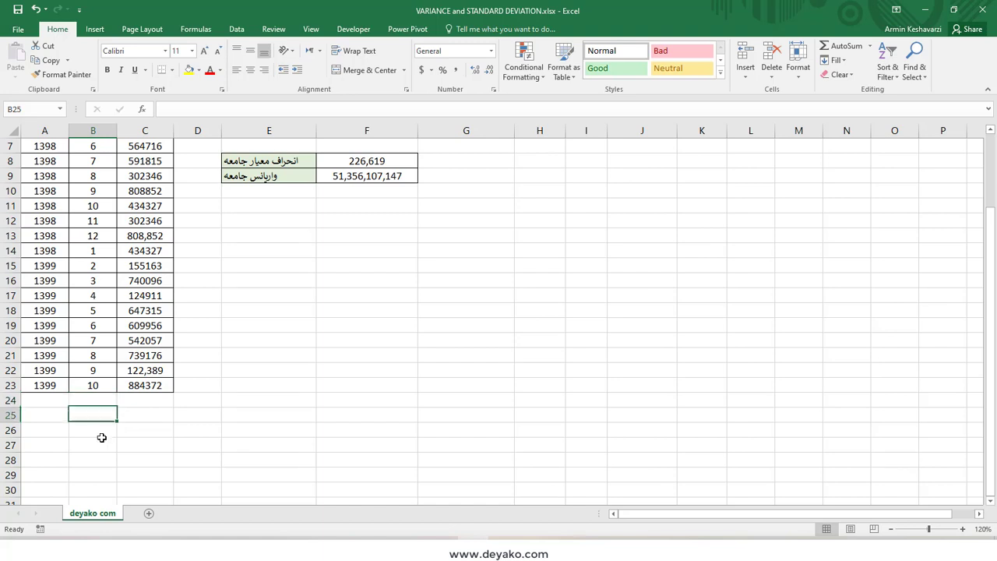
{"action": "left_click", "coordinate": [98, 445]}
{"action": "scroll", "coordinate": [109, 350], "scroll_direction": "up", "scroll_amount": 2}
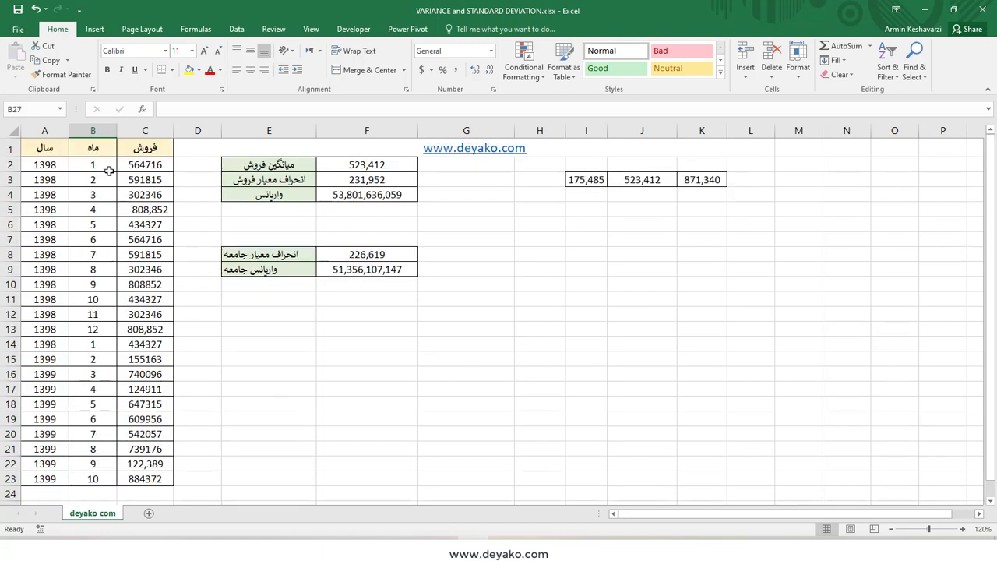
{"action": "left_click_drag", "start_coordinate": [137, 164], "coordinate": [171, 487]}
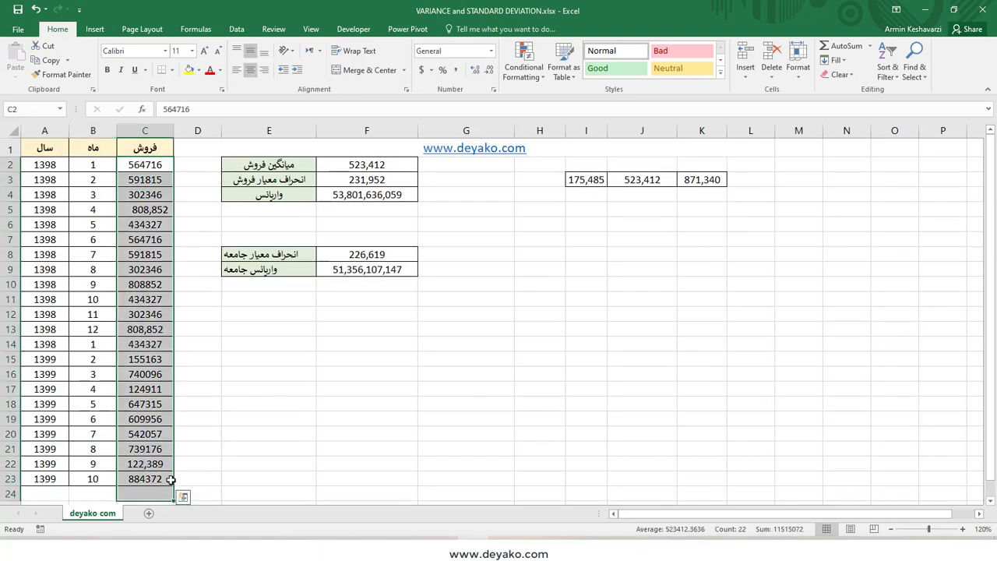
{"action": "left_click", "coordinate": [351, 256]}
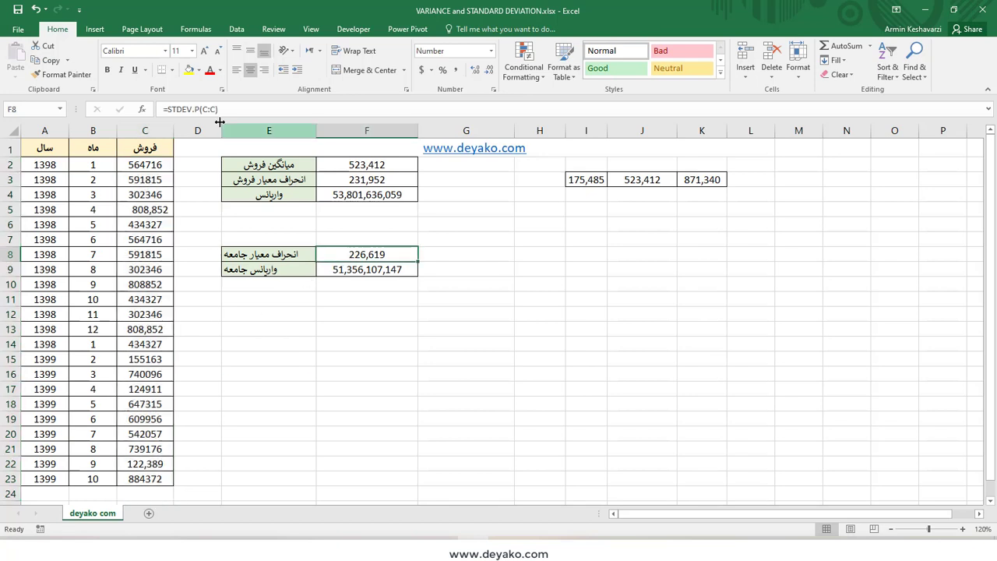
{"action": "left_click", "coordinate": [465, 185]}
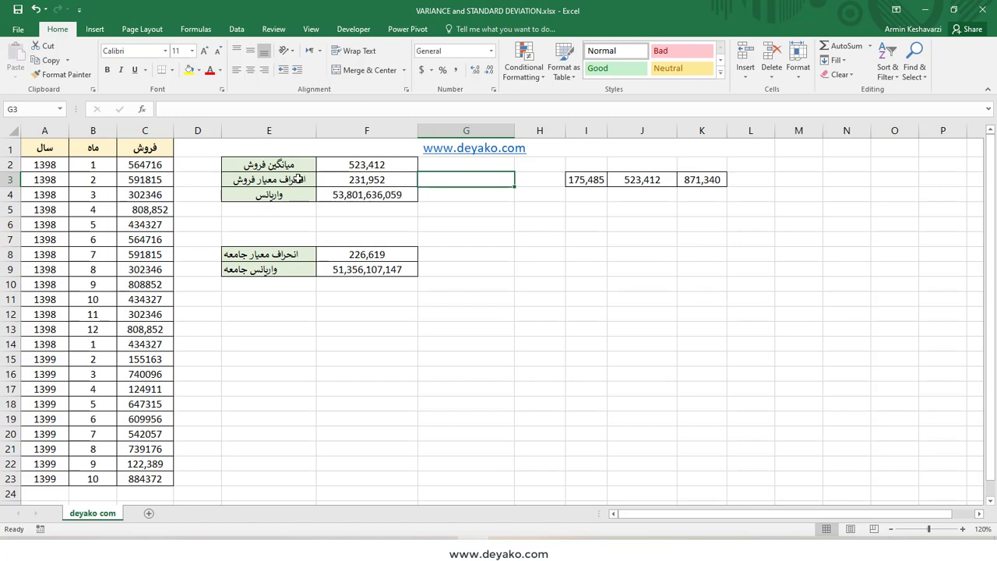
{"action": "left_click", "coordinate": [392, 175]}
{"action": "left_click", "coordinate": [454, 178]}
{"action": "left_click", "coordinate": [395, 254]}
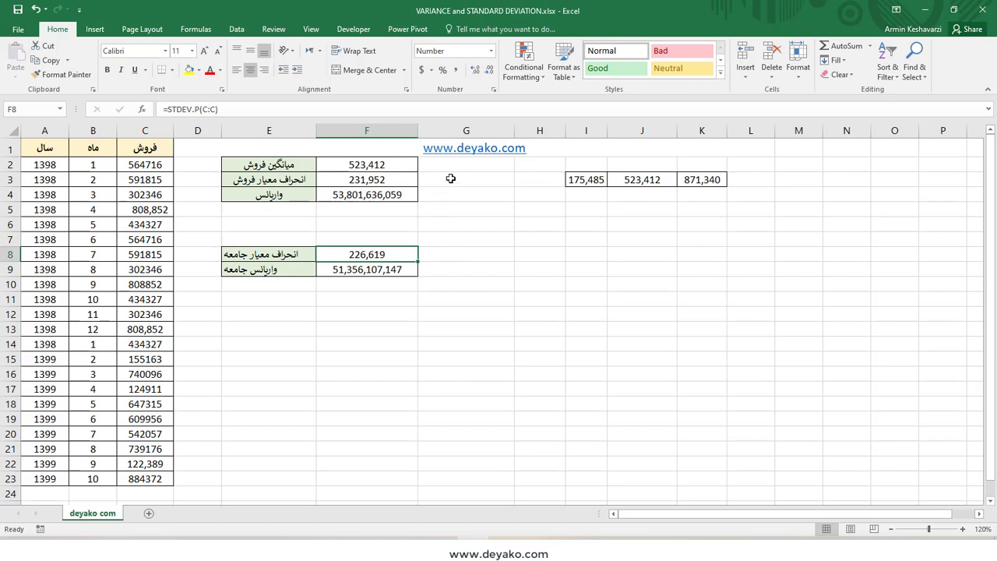
{"action": "left_click", "coordinate": [387, 180]}
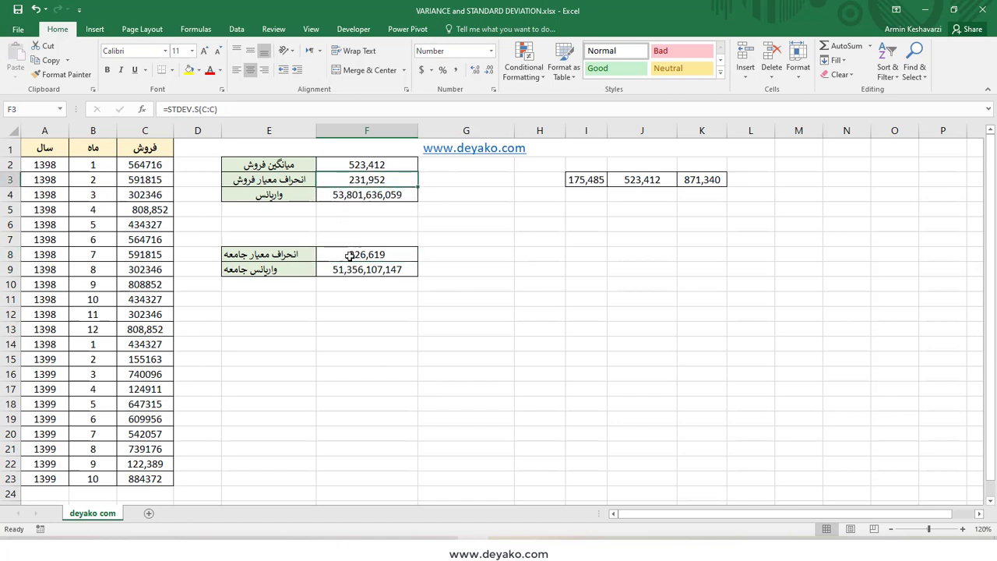
{"action": "left_click", "coordinate": [289, 197]}
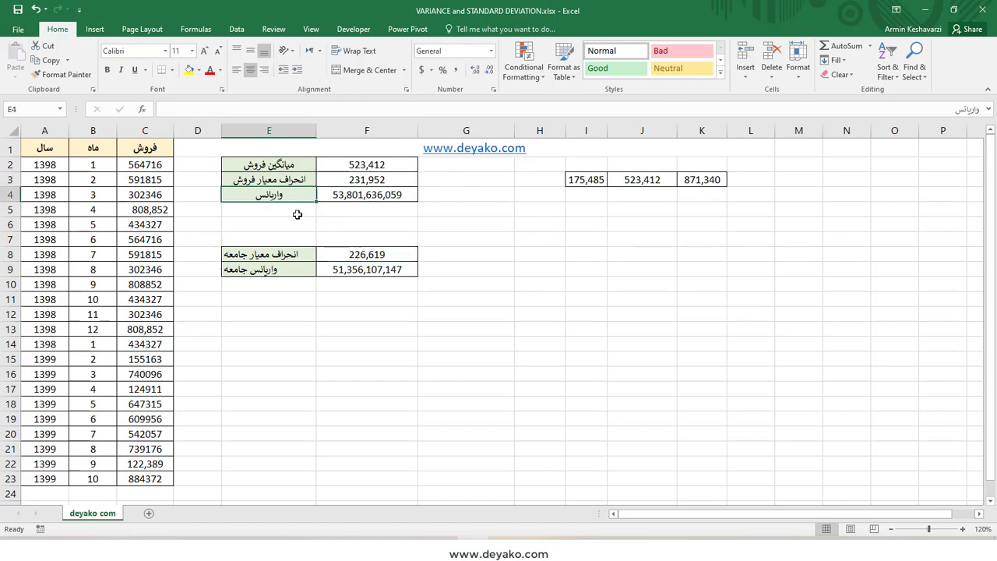
{"action": "left_click", "coordinate": [339, 179]}
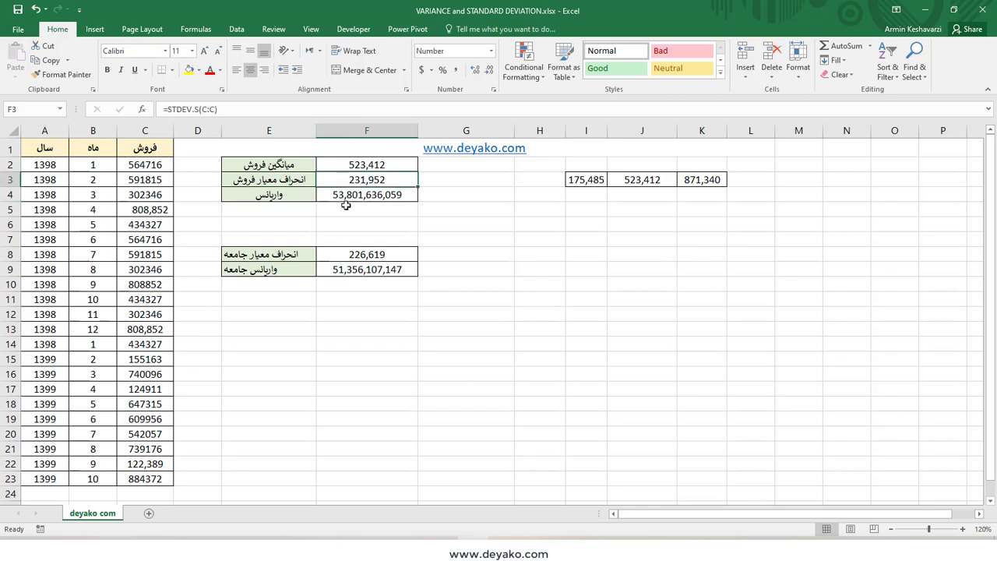
{"action": "left_click", "coordinate": [289, 197]}
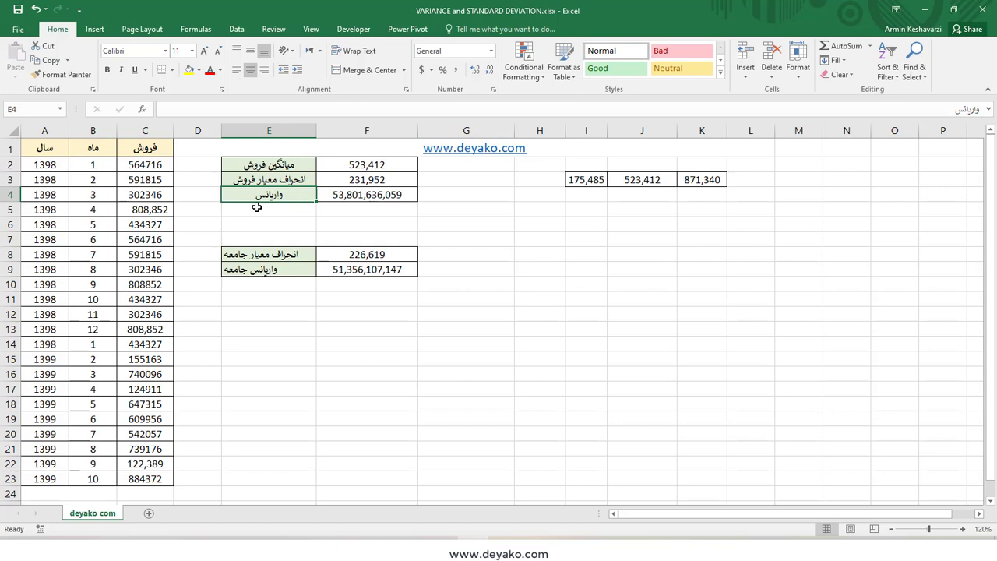
{"action": "left_click", "coordinate": [293, 179]}
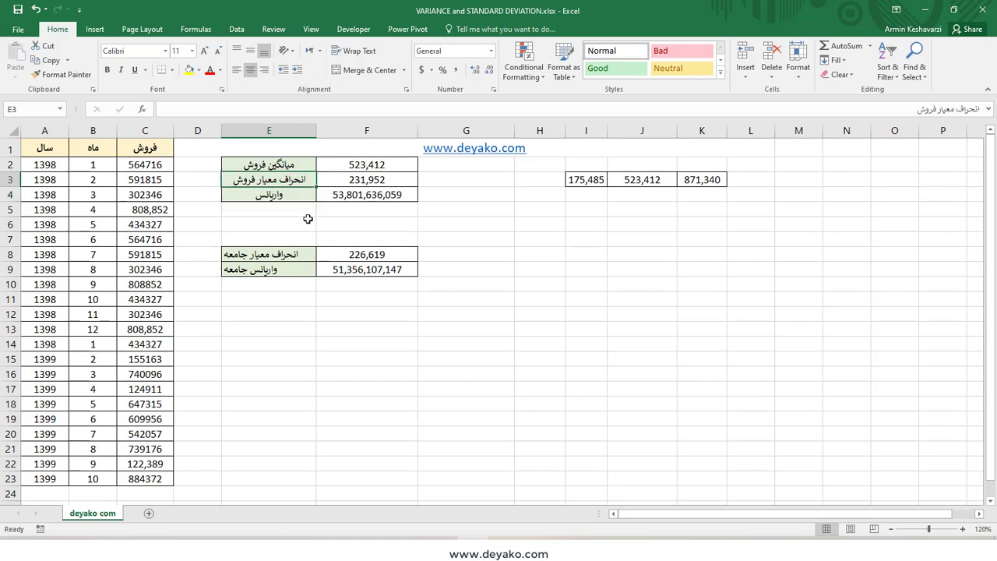
{"action": "left_click", "coordinate": [294, 172]}
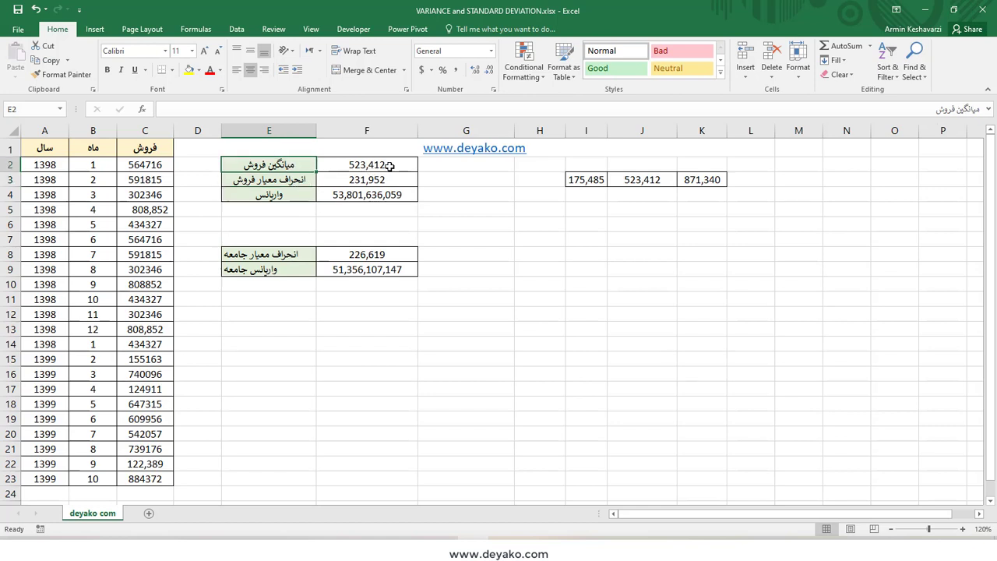
{"action": "left_click", "coordinate": [166, 170]}
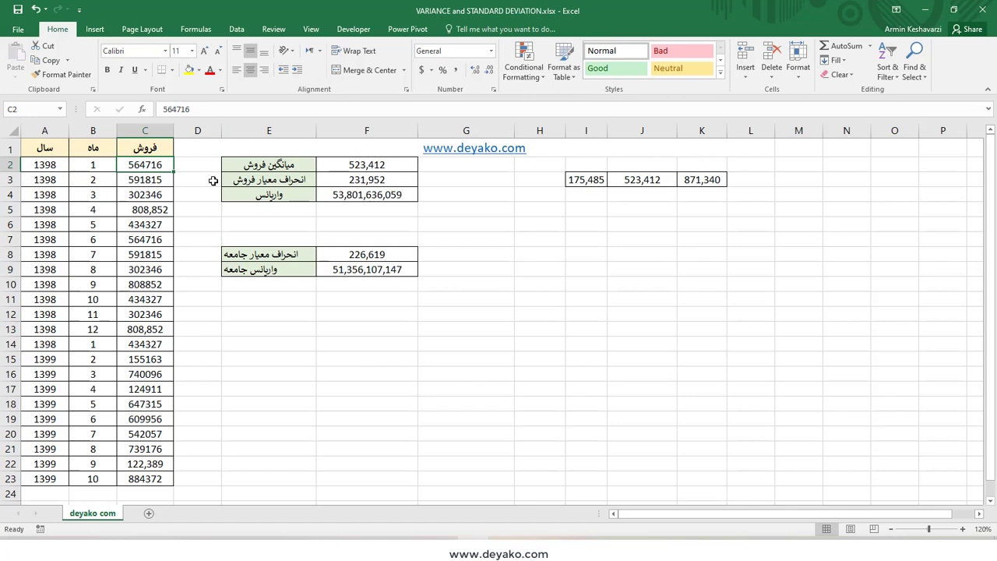
{"action": "left_click", "coordinate": [306, 180]}
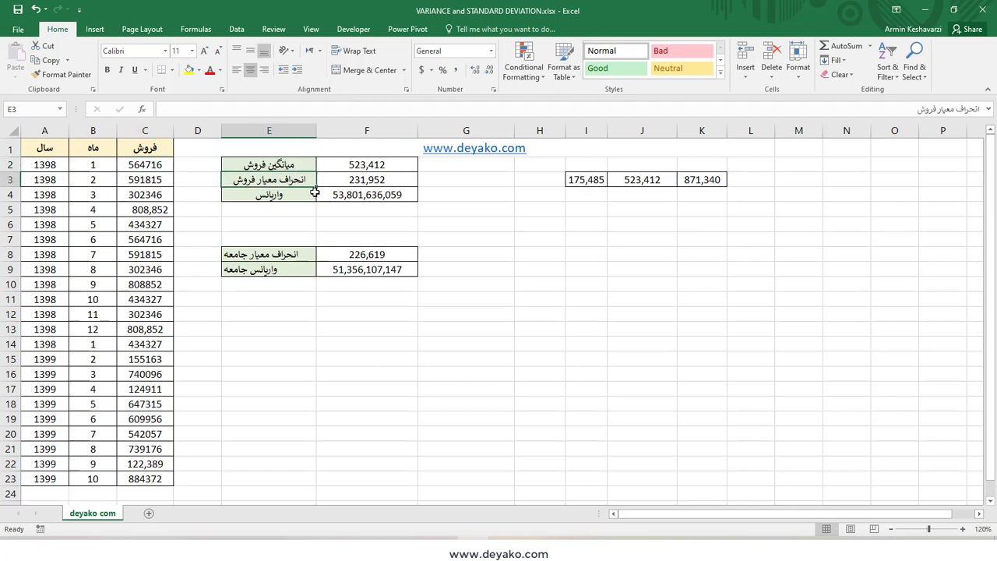
{"action": "left_click", "coordinate": [323, 194]}
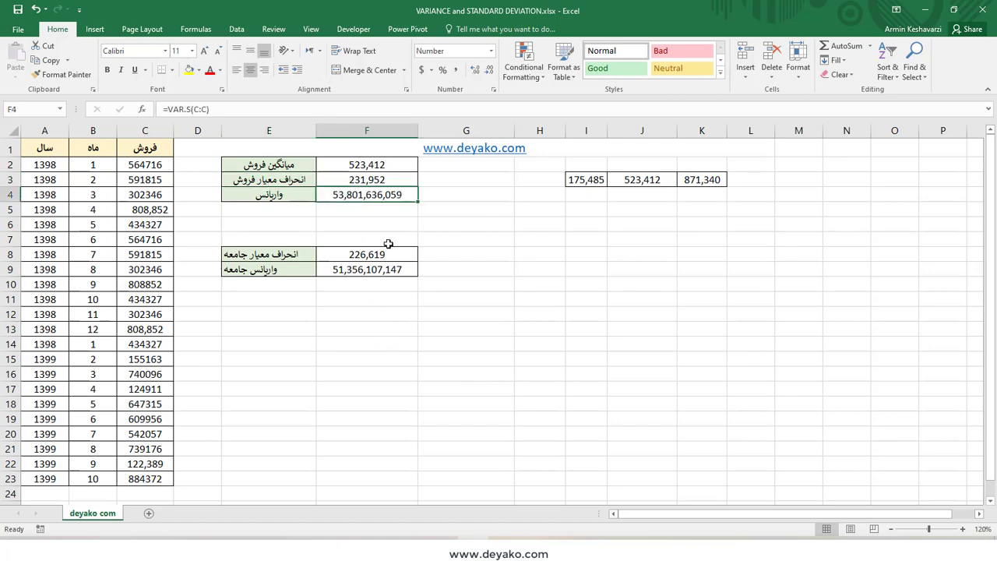
{"action": "left_click_drag", "start_coordinate": [392, 167], "coordinate": [391, 183]}
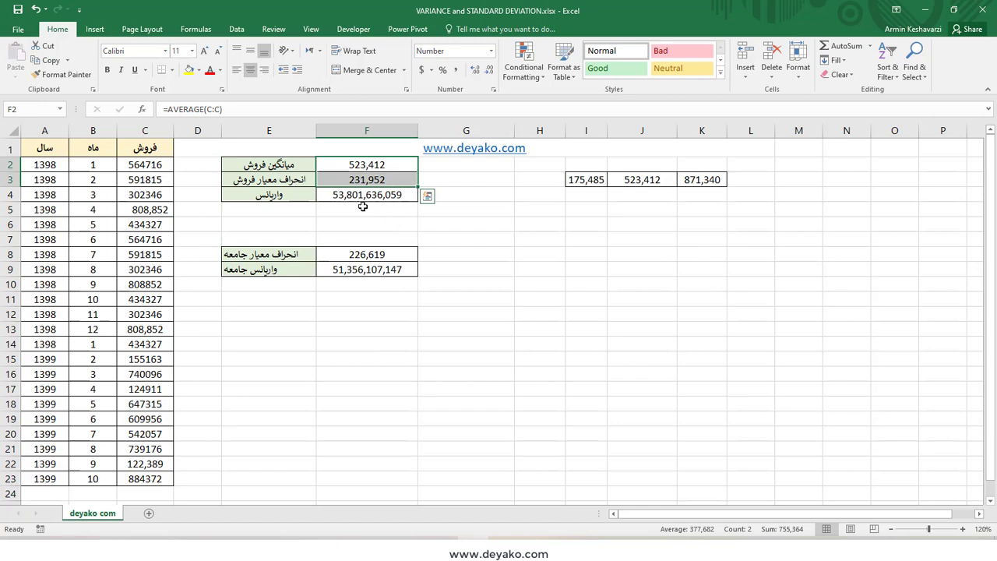
{"action": "left_click_drag", "start_coordinate": [289, 180], "coordinate": [348, 180]}
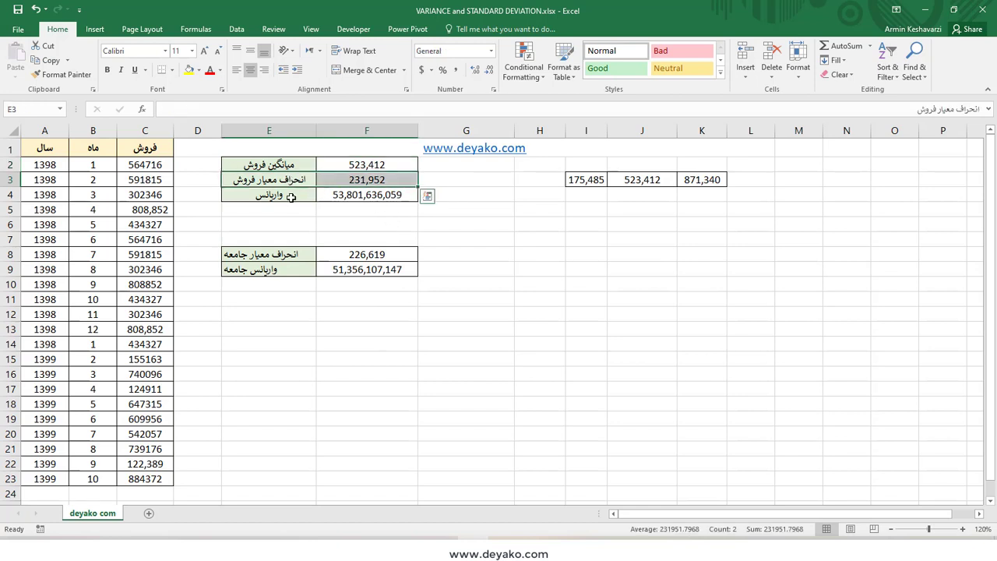
{"action": "left_click_drag", "start_coordinate": [290, 197], "coordinate": [346, 195]}
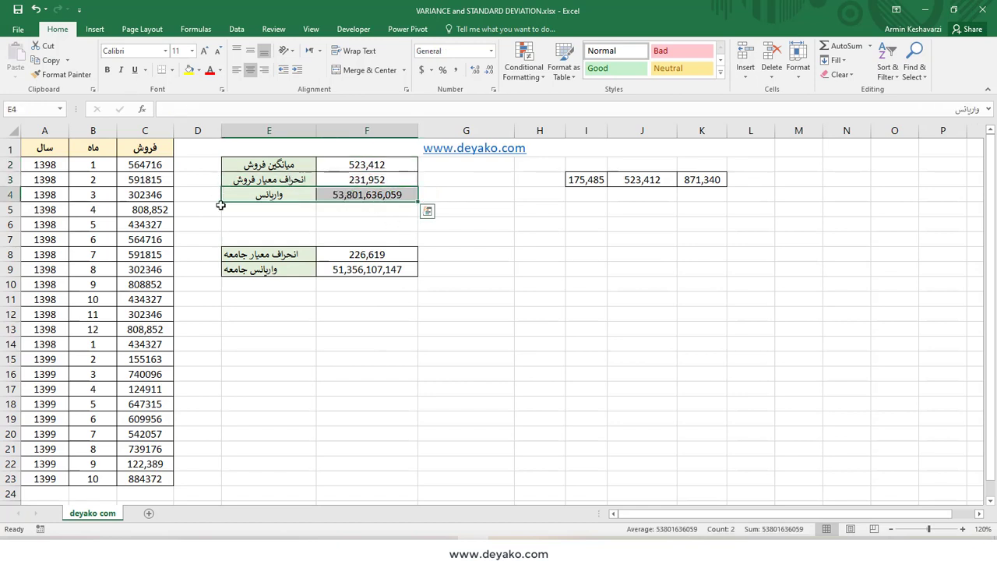
{"action": "left_click", "coordinate": [327, 259]}
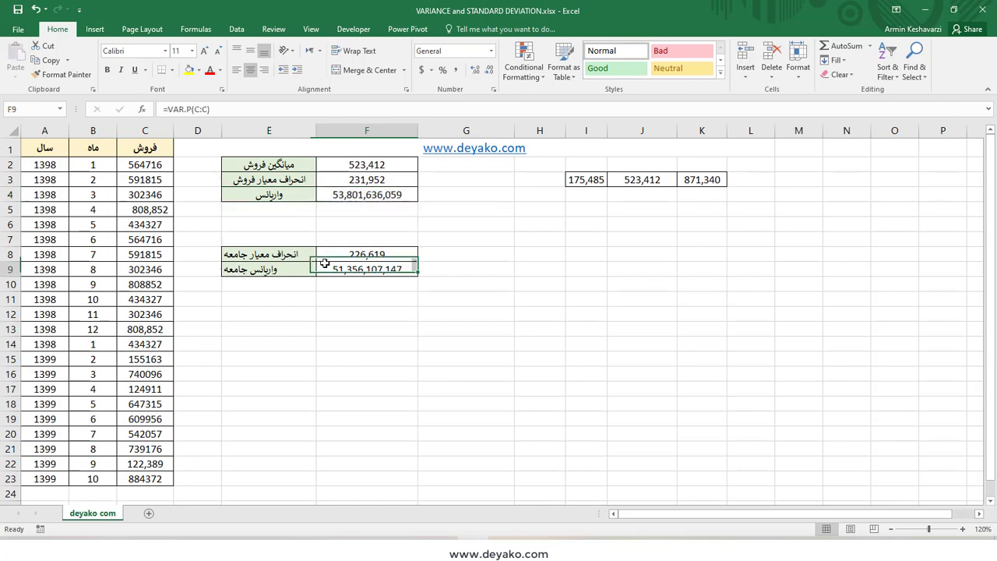
{"action": "left_click", "coordinate": [359, 194]}
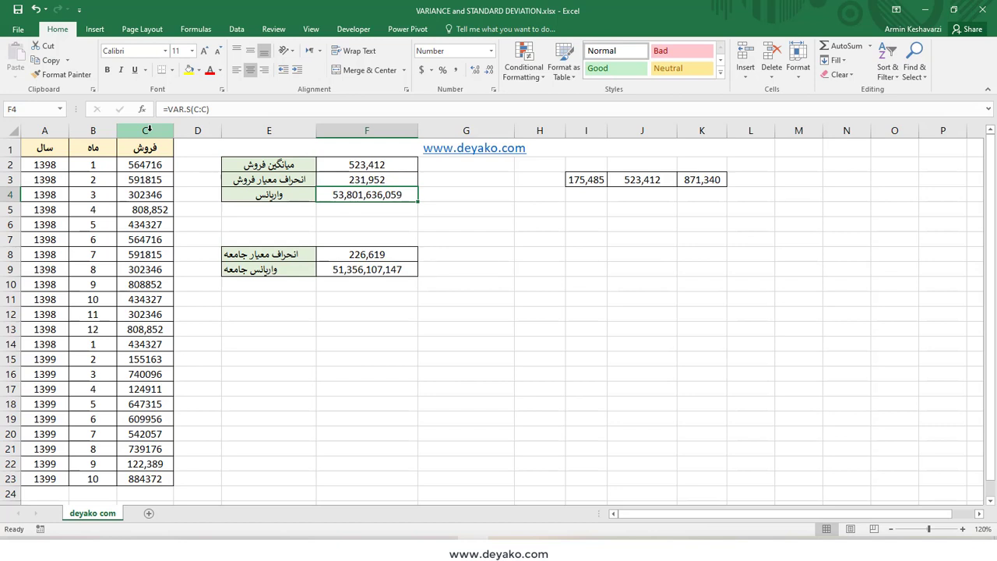
{"action": "left_click_drag", "start_coordinate": [145, 165], "coordinate": [150, 518]}
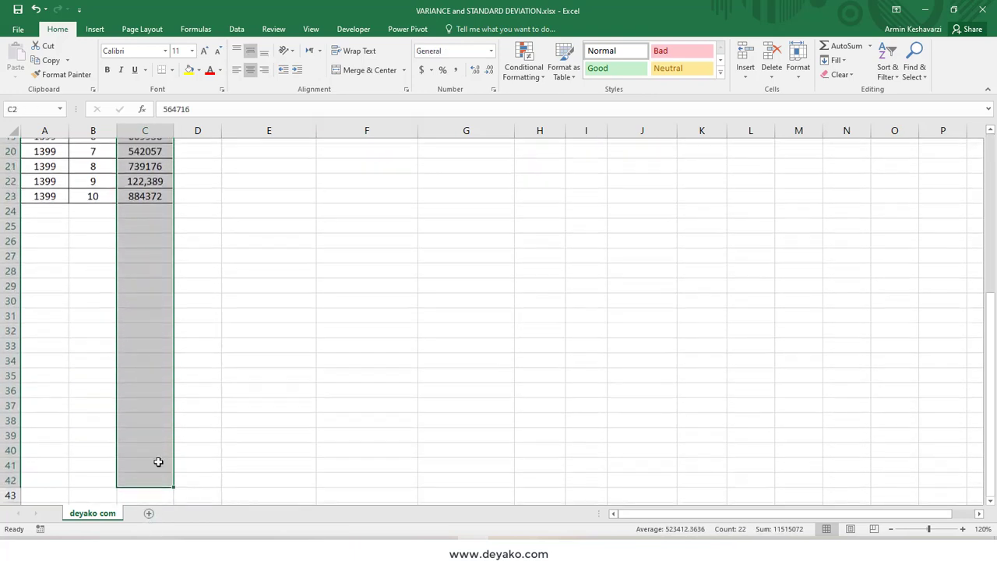
{"action": "scroll", "coordinate": [156, 463], "scroll_direction": "up", "scroll_amount": 6}
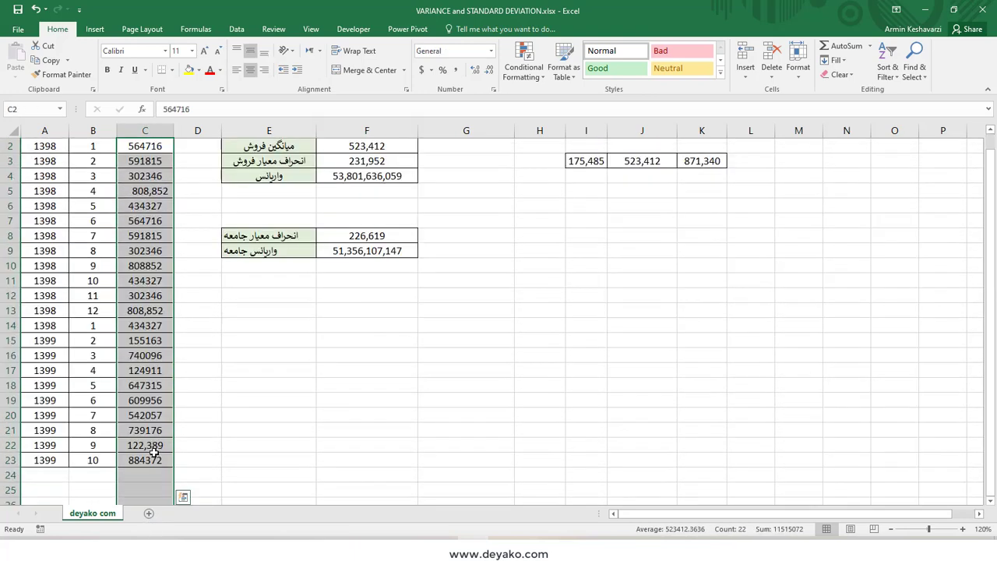
{"action": "left_click", "coordinate": [25, 476]}
{"action": "left_click", "coordinate": [14, 476]}
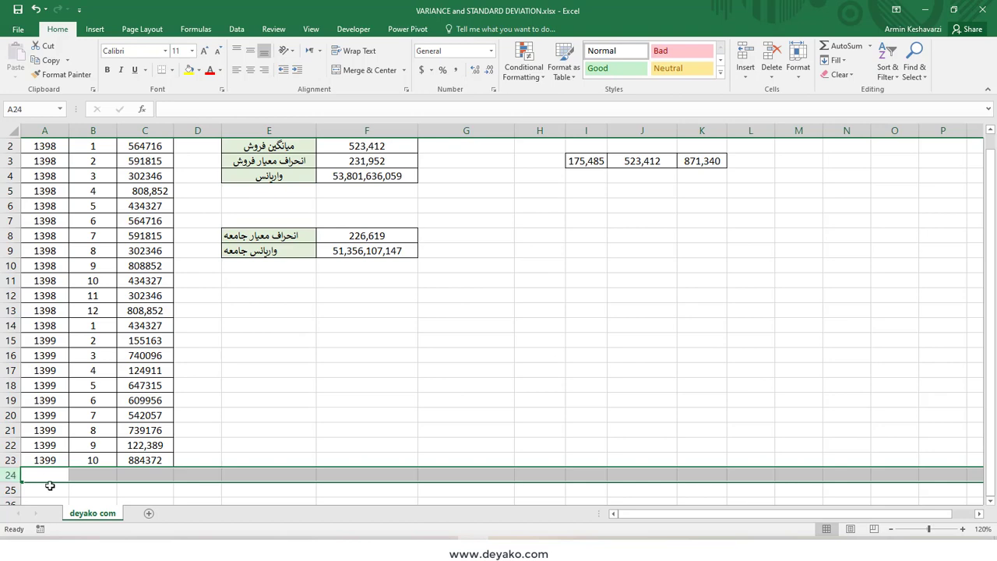
{"action": "scroll", "coordinate": [223, 379], "scroll_direction": "up", "scroll_amount": 1}
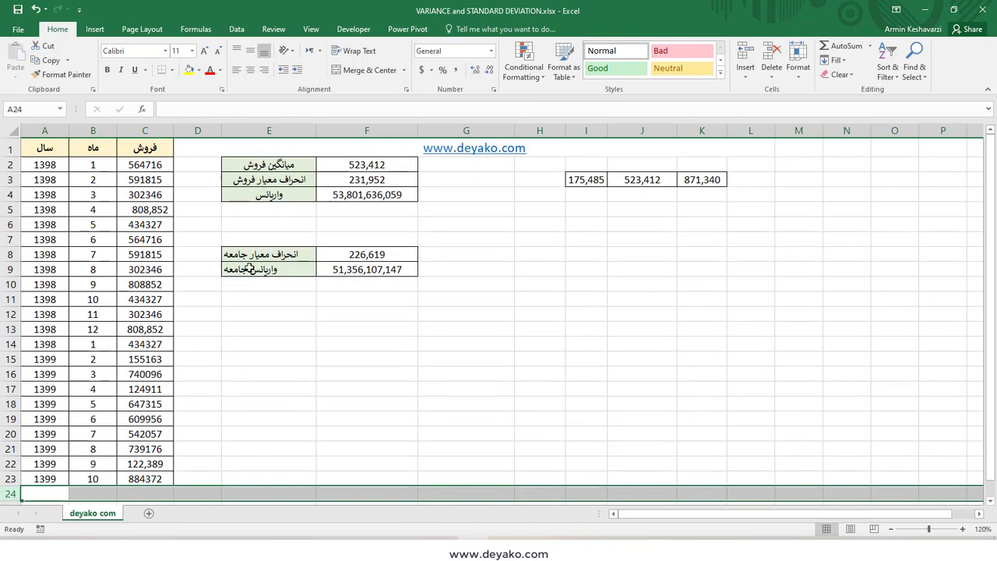
{"action": "left_click", "coordinate": [344, 181]}
{"action": "left_click", "coordinate": [342, 193]}
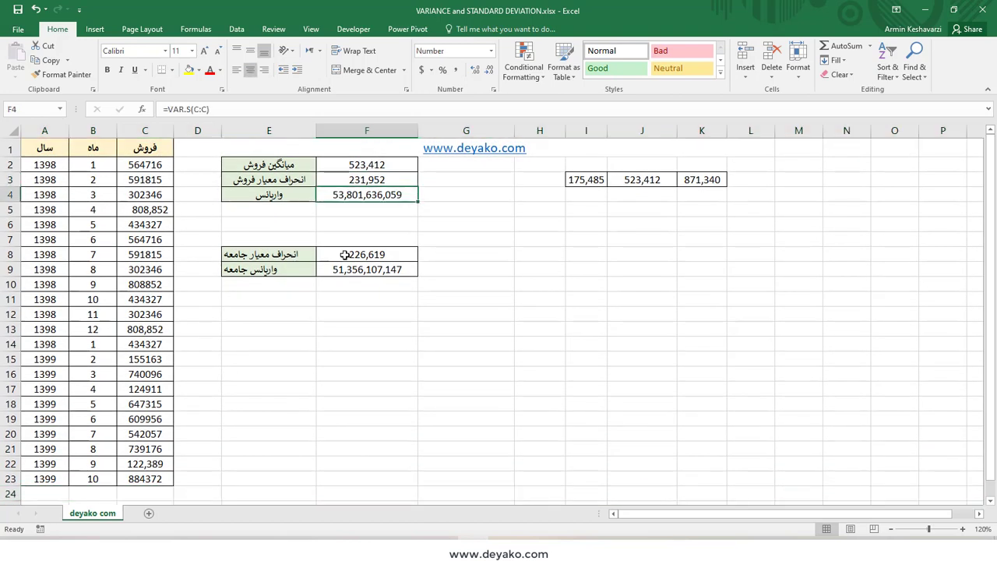
{"action": "left_click", "coordinate": [347, 255]}
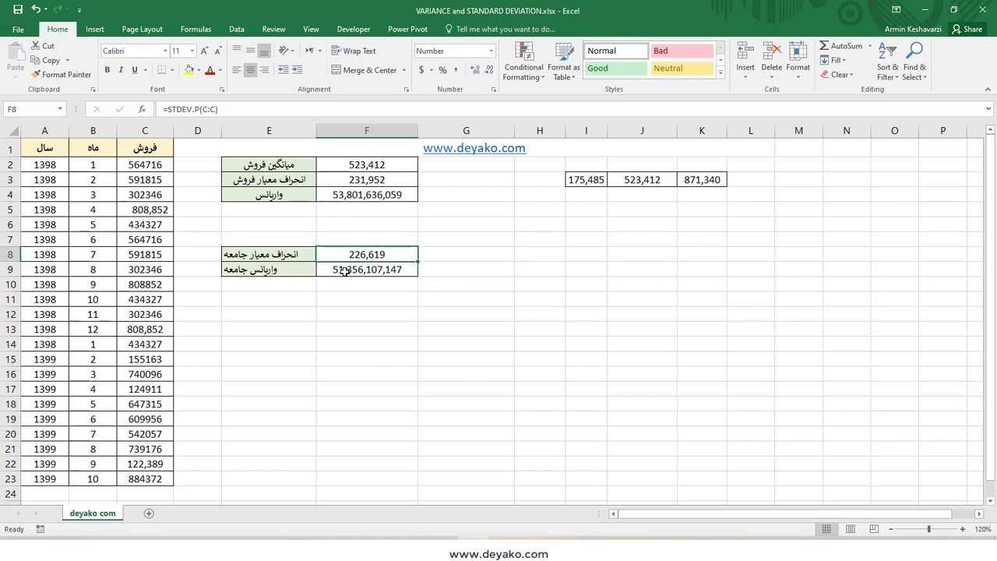
{"action": "left_click", "coordinate": [345, 271]}
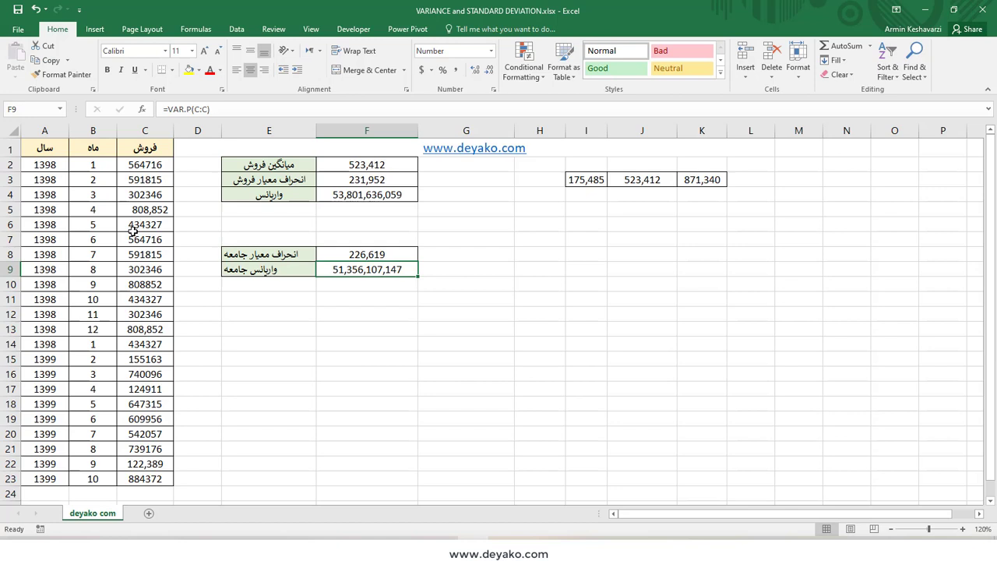
{"action": "left_click", "coordinate": [188, 109]}
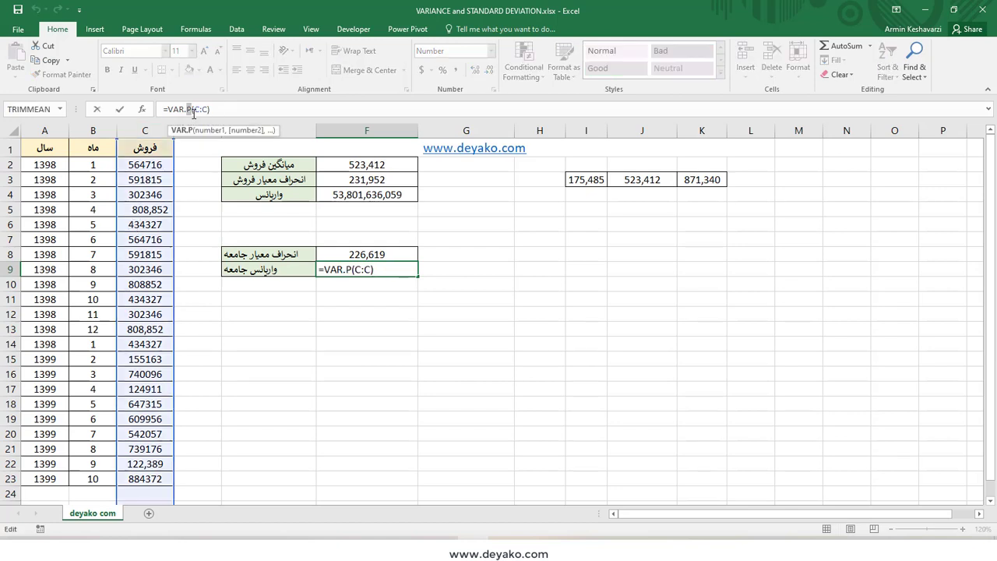
- Commit the F9 population variance formula, giving 51,356,107,147
{"action": "key", "text": "Return"}
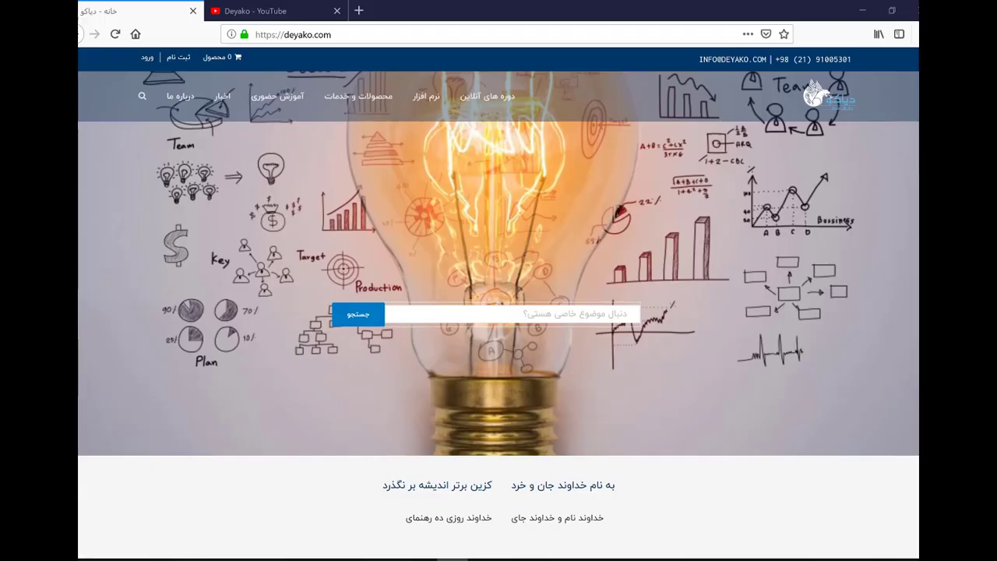
- Switch to the 'Deyako - YouTube' tab showing the youtube.com/deyakoltd channel page
{"action": "left_click", "coordinate": [281, 12]}
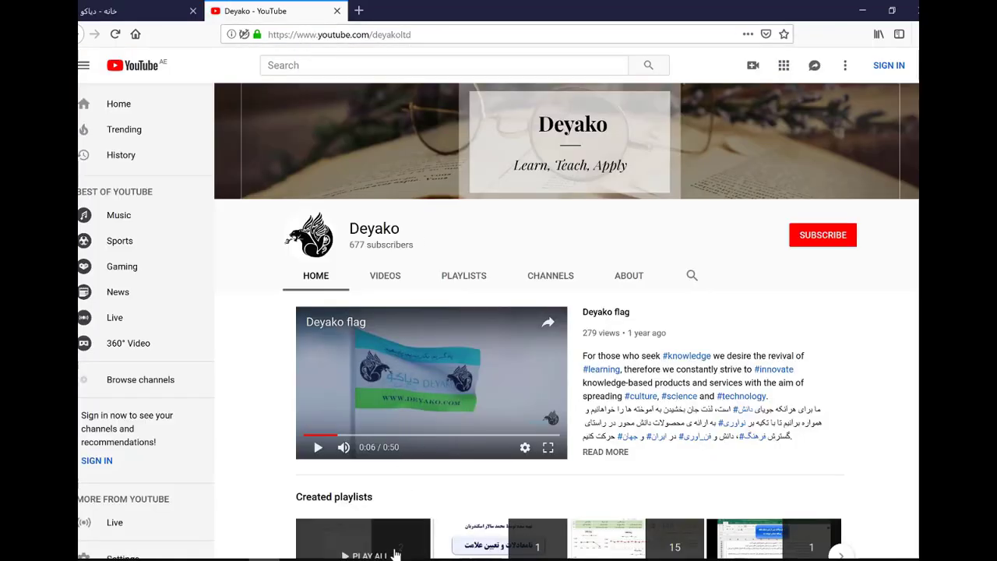